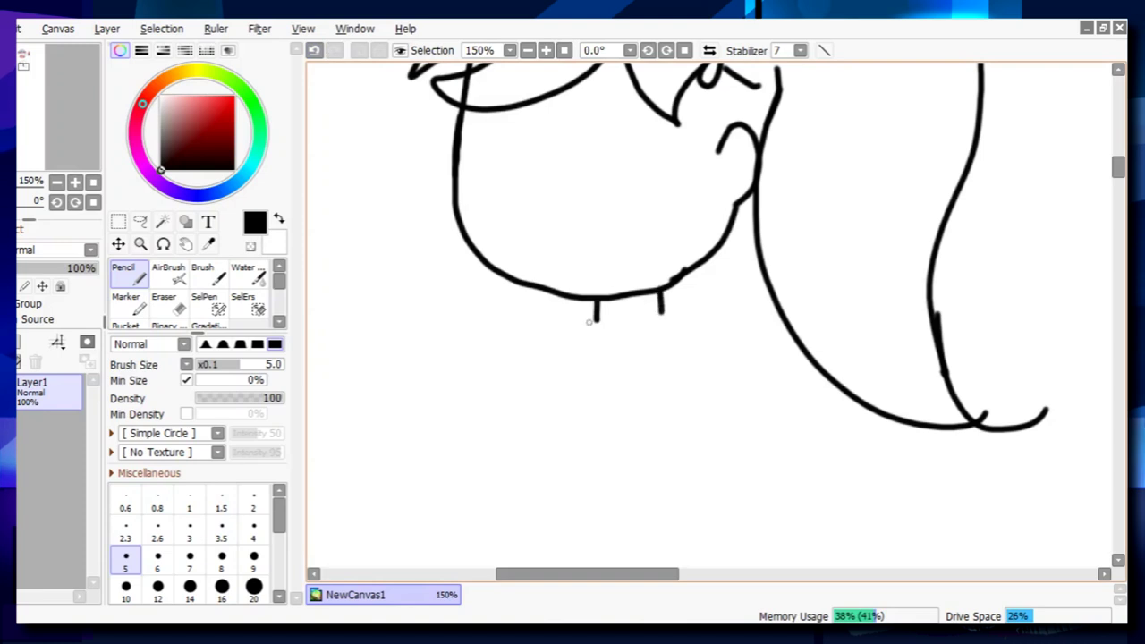
# Draw both shoulders sloping down from the neck and a pointed collar flap on each side of it.
pyautogui.moveTo(661, 318); pyautogui.dragTo(789, 428)
pyautogui.moveTo(568, 315); pyautogui.dragTo(594, 310)
pyautogui.moveTo(601, 308)
pyautogui.mouseDown()
pyautogui.moveTo(603, 329)
pyautogui.moveTo(574, 339)
pyautogui.mouseUp()
pyautogui.moveTo(646, 313); pyautogui.dragTo(689, 318)
pyautogui.moveTo(579, 324)
pyautogui.mouseDown()
pyautogui.moveTo(622, 367)
pyautogui.moveTo(628, 433)
pyautogui.mouseUp()
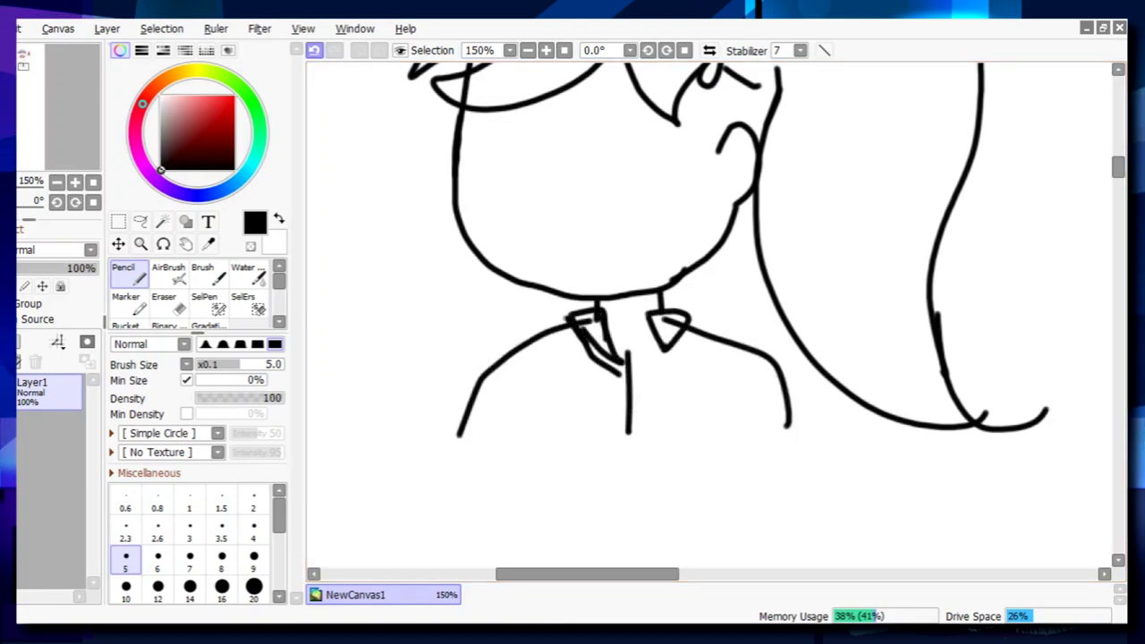
pyautogui.hotkey('ctrl', 'z')
pyautogui.moveTo(609, 368); pyautogui.dragTo(604, 452)
pyautogui.moveTo(653, 352); pyautogui.dragTo(651, 470)
pyautogui.hotkey('ctrl', 'z')
pyautogui.hotkey('ctrl', 'z')
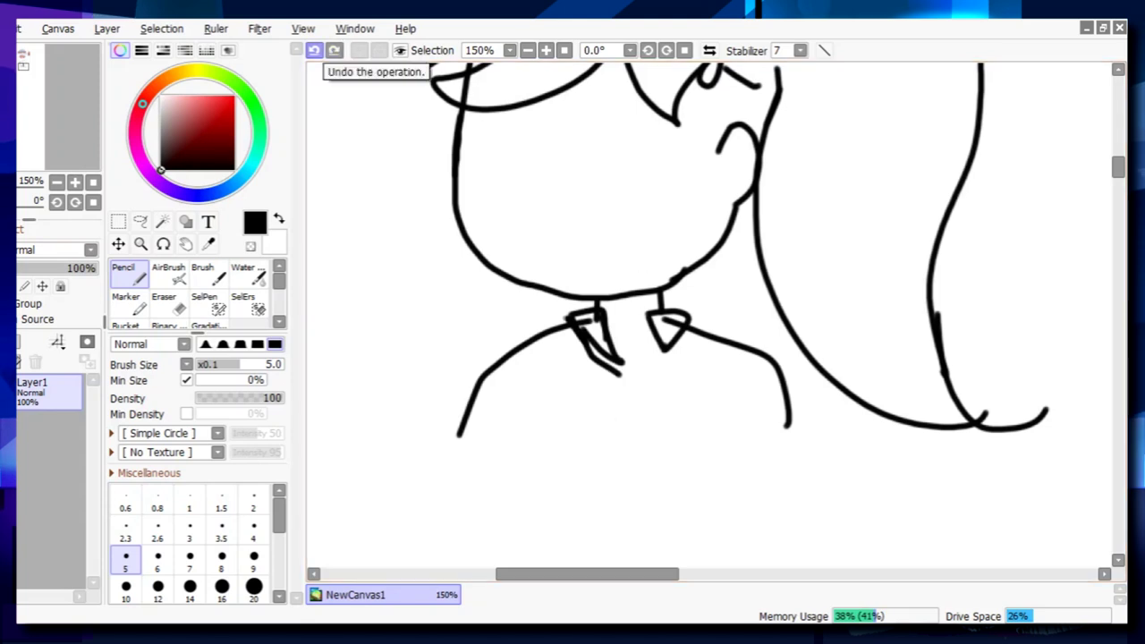
# Complete the collar by extending the flap lines until they meet in a V below the neck.
pyautogui.press('pagedown')
pyautogui.moveTo(669, 317); pyautogui.dragTo(657, 343)
pyautogui.moveTo(692, 318); pyautogui.dragTo(665, 348)
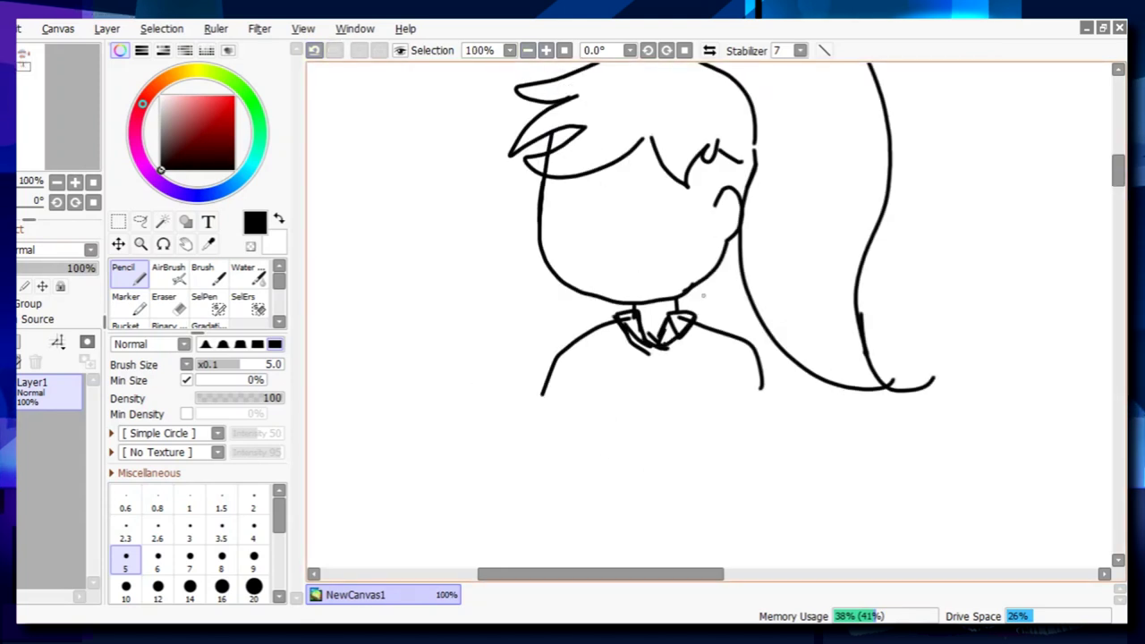
# Draw the inner line of the left arm and a shirt front with two scribbled black stripes below the collar.
pyautogui.moveTo(596, 351); pyautogui.dragTo(587, 456)
pyautogui.moveTo(617, 338); pyautogui.dragTo(614, 441)
pyautogui.moveTo(687, 338); pyautogui.dragTo(698, 463)
pyautogui.moveTo(622, 372); pyautogui.dragTo(694, 374)
pyautogui.moveTo(626, 398); pyautogui.dragTo(690, 382)
pyautogui.moveTo(615, 418); pyautogui.dragTo(696, 419)
pyautogui.moveTo(623, 429); pyautogui.dragTo(701, 458)
# Draw the curved inner line of the arm on the right side of the body.
pyautogui.moveTo(731, 361); pyautogui.dragTo(744, 462)
pyautogui.hotkey('ctrl', 'z')
pyautogui.moveTo(712, 358); pyautogui.dragTo(727, 466)
pyautogui.hotkey('ctrl', 'z')
pyautogui.moveTo(712, 361); pyautogui.dragTo(735, 454)
# Draw a frowning mouth and a simple angular nose on the face.
pyautogui.scroll(1, 554, 223)
pyautogui.moveTo(532, 237); pyautogui.dragTo(604, 261)
pyautogui.moveTo(560, 155)
pyautogui.mouseDown()
pyautogui.moveTo(549, 170)
pyautogui.moveTo(556, 205)
pyautogui.mouseUp()
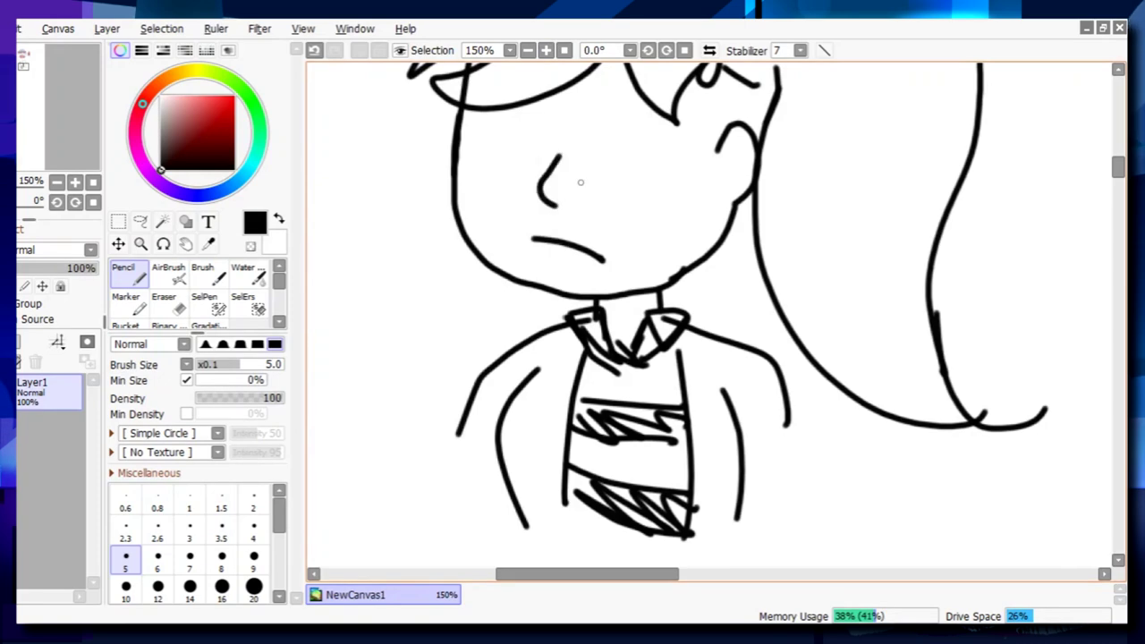
# Draw two half-closed blue eyes under the bangs, with light blue eyelids and black lid lines.
pyautogui.scroll(2, 577, 178)
pyautogui.click(223, 189)
pyautogui.click(225, 96)
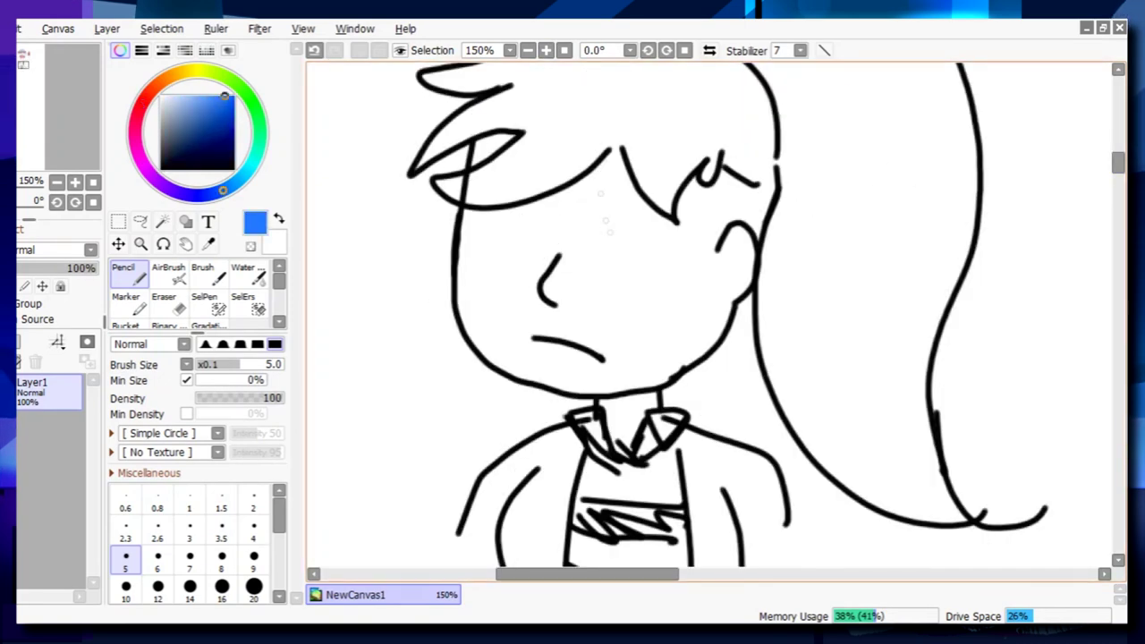
pyautogui.moveTo(597, 224); pyautogui.dragTo(644, 223)
pyautogui.moveTo(610, 225); pyautogui.dragTo(631, 225)
pyautogui.moveTo(506, 215)
pyautogui.mouseDown()
pyautogui.moveTo(640, 215)
pyautogui.moveTo(560, 203)
pyautogui.moveTo(650, 217)
pyautogui.mouseUp()
pyautogui.click(184, 95)
pyautogui.click(161, 169)
# Colour the bangs and the long ponytail with loose yellow scribbles.
pyautogui.moveTo(183, 73); pyautogui.dragTo(196, 71)
pyautogui.click(211, 96)
pyautogui.scroll(-1, 712, 314)
pyautogui.moveTo(581, 219)
pyautogui.mouseDown()
pyautogui.moveTo(634, 150)
pyautogui.moveTo(673, 215)
pyautogui.moveTo(736, 195)
pyautogui.mouseUp()
pyautogui.moveTo(704, 106)
pyautogui.mouseDown()
pyautogui.moveTo(767, 117)
pyautogui.moveTo(804, 233)
pyautogui.mouseUp()
pyautogui.moveTo(777, 170); pyautogui.dragTo(827, 411)
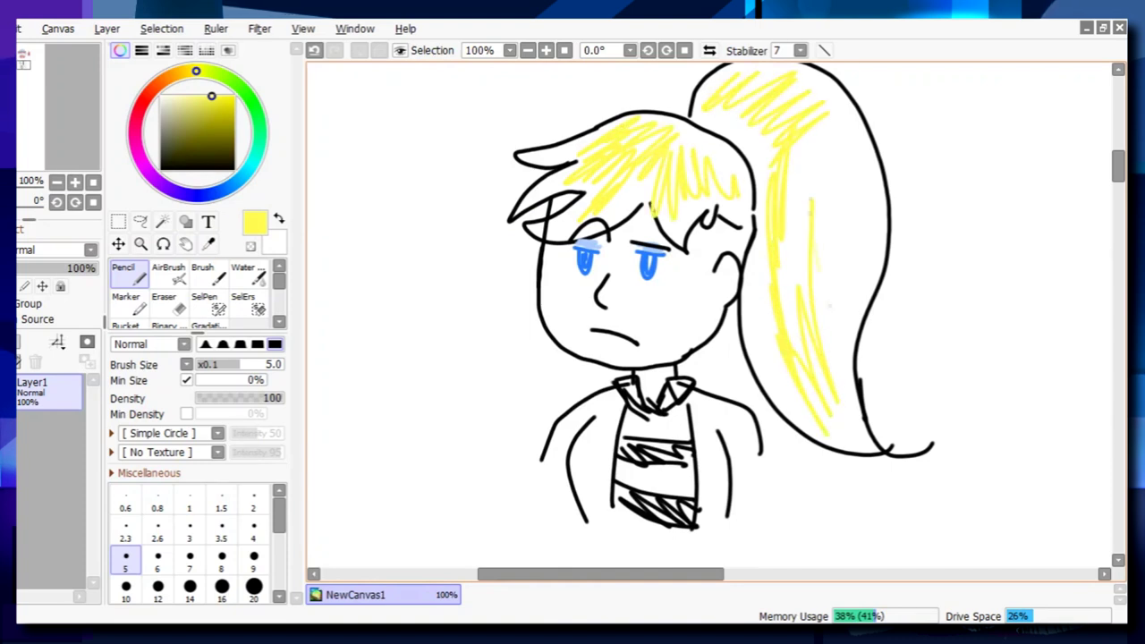
pyautogui.moveTo(813, 112); pyautogui.dragTo(859, 219)
pyautogui.moveTo(791, 228); pyautogui.dragTo(841, 438)
pyautogui.moveTo(842, 392); pyautogui.dragTo(841, 235)
# Fill the gaps around the shirt's black stripes with yellow scribbles and set the pencil colour back to black.
pyautogui.moveTo(626, 431); pyautogui.dragTo(669, 428)
pyautogui.moveTo(624, 488); pyautogui.dragTo(695, 477)
pyautogui.moveTo(621, 530); pyautogui.dragTo(679, 535)
pyautogui.click(161, 170)
pyautogui.moveTo(600, 573); pyautogui.dragTo(587, 573)
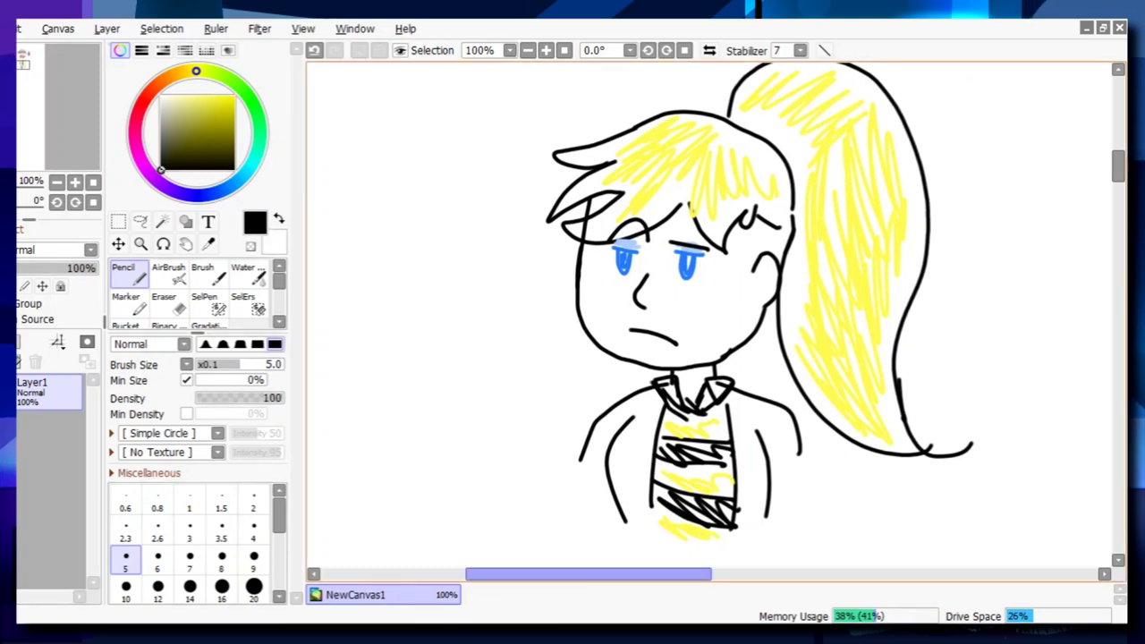
pyautogui.scroll(1, 361, 310)
pyautogui.moveTo(439, 293); pyautogui.dragTo(539, 322)
pyautogui.moveTo(438, 295)
pyautogui.mouseDown()
pyautogui.moveTo(425, 350)
pyautogui.moveTo(500, 430)
pyautogui.mouseUp()
pyautogui.hotkey('ctrl', 'z')
pyautogui.hotkey('ctrl', 'z')
pyautogui.hotkey('ctrl', 'z')
# Draw a small creature's round head with two long curved antennae in the blank space beside the ponytailed character.
pyautogui.moveTo(443, 291)
pyautogui.mouseDown()
pyautogui.moveTo(538, 311)
pyautogui.moveTo(437, 313)
pyautogui.moveTo(526, 380)
pyautogui.mouseUp()
pyautogui.moveTo(492, 257); pyautogui.dragTo(546, 368)
pyautogui.moveTo(451, 268); pyautogui.dragTo(512, 257)
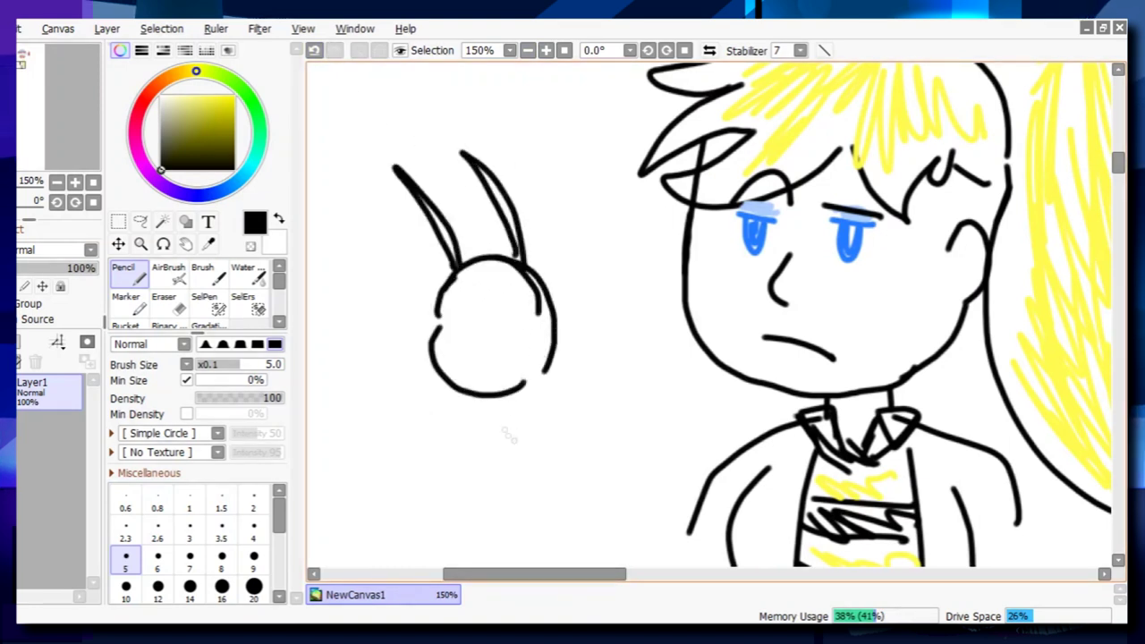
# Add jagged fur below the creature's head and two tall oval eyes on its face.
pyautogui.moveTo(438, 404); pyautogui.dragTo(483, 440)
pyautogui.moveTo(541, 380)
pyautogui.mouseDown()
pyautogui.moveTo(506, 432)
pyautogui.moveTo(568, 386)
pyautogui.mouseUp()
pyautogui.moveTo(498, 304); pyautogui.dragTo(463, 309)
# Draw two small filled black limbs beneath the creature's fur.
pyautogui.hotkey('ctrl', '+')
pyautogui.moveTo(553, 574); pyautogui.dragTo(525, 573)
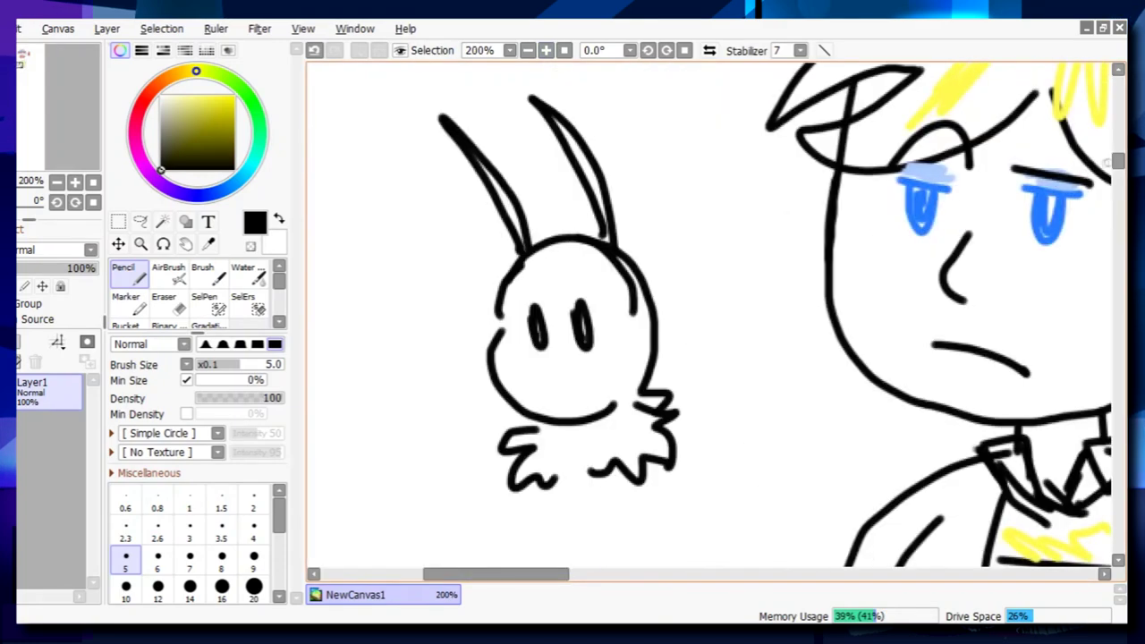
pyautogui.moveTo(1117, 161); pyautogui.dragTo(1117, 164)
pyautogui.click(465, 325)
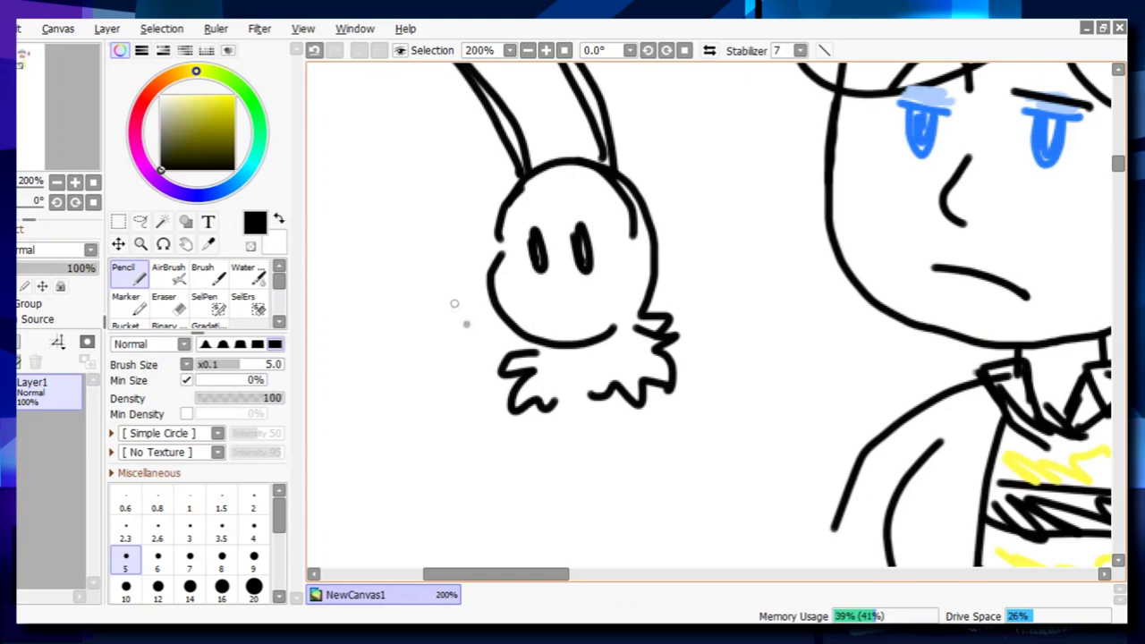
pyautogui.hotkey('ctrl', 'z')
pyautogui.moveTo(534, 407); pyautogui.dragTo(541, 413)
pyautogui.moveTo(630, 402); pyautogui.dragTo(626, 425)
pyautogui.scroll(-3, 626, 411)
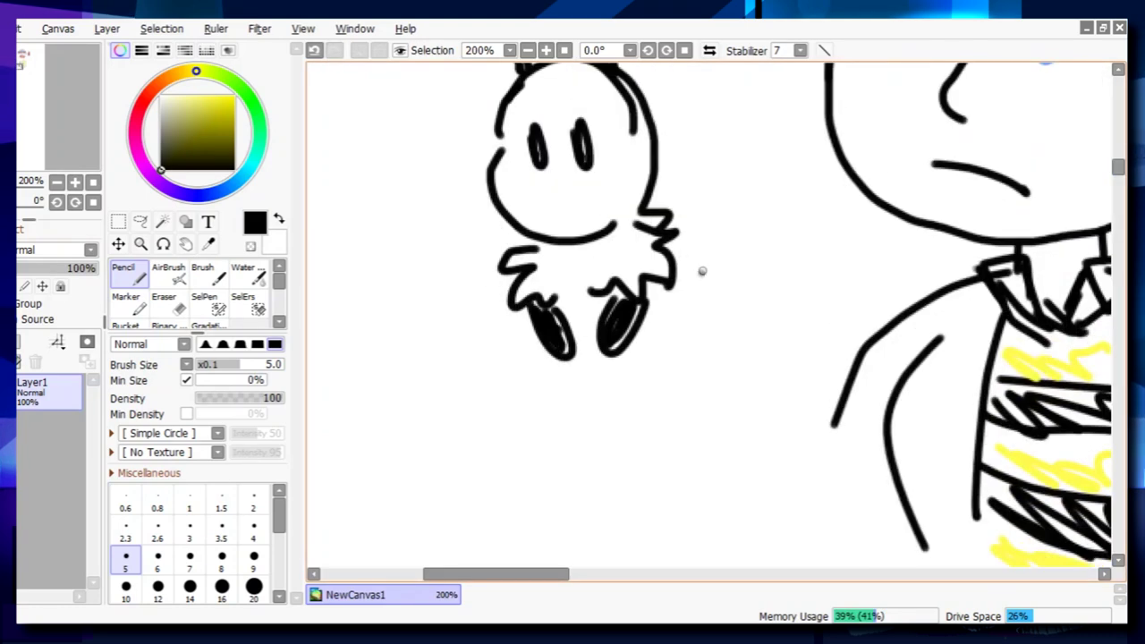
pyautogui.click(314, 51)
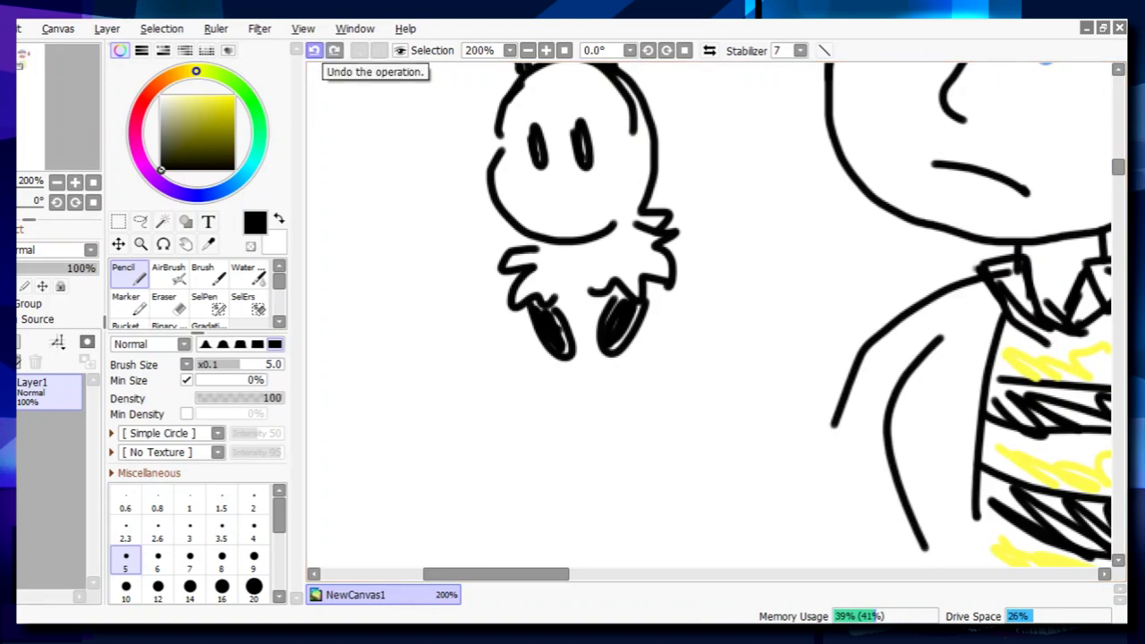
# Add a smile to the creature's face and draw its lower body with rounded feet and black patches.
pyautogui.moveTo(534, 205); pyautogui.dragTo(592, 200)
pyautogui.moveTo(526, 315)
pyautogui.mouseDown()
pyautogui.moveTo(532, 358)
pyautogui.moveTo(559, 403)
pyautogui.moveTo(599, 378)
pyautogui.mouseUp()
pyautogui.moveTo(643, 288)
pyautogui.mouseDown()
pyautogui.moveTo(649, 381)
pyautogui.moveTo(626, 376)
pyautogui.mouseUp()
pyautogui.hotkey('ctrl', 'z')
pyautogui.moveTo(650, 336); pyautogui.dragTo(597, 379)
pyautogui.moveTo(654, 297)
pyautogui.mouseDown()
pyautogui.moveTo(674, 291)
pyautogui.moveTo(662, 305)
pyautogui.mouseUp()
pyautogui.moveTo(558, 313)
pyautogui.mouseDown()
pyautogui.moveTo(604, 306)
pyautogui.moveTo(565, 319)
pyautogui.mouseUp()
# Fill both of the creature's antennae with solid black.
pyautogui.scroll(3, 619, 335)
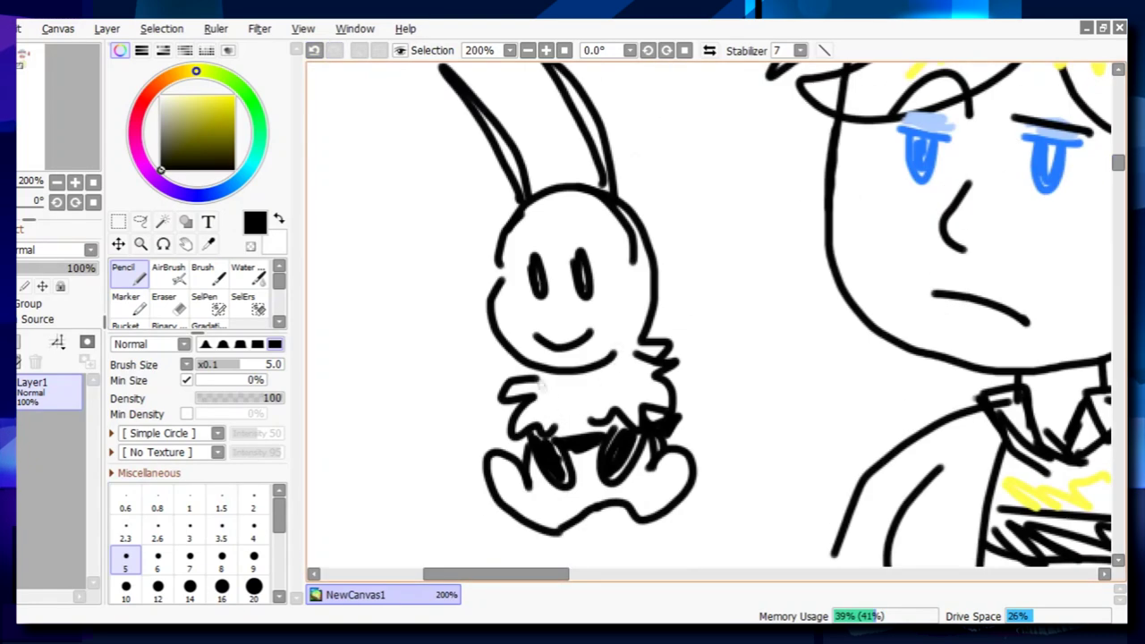
pyautogui.moveTo(1117, 163); pyautogui.dragTo(1117, 159)
pyautogui.moveTo(557, 172); pyautogui.dragTo(606, 289)
pyautogui.moveTo(474, 207); pyautogui.dragTo(522, 295)
pyautogui.hotkey('ctrl', 'z')
pyautogui.moveTo(472, 208); pyautogui.dragTo(522, 293)
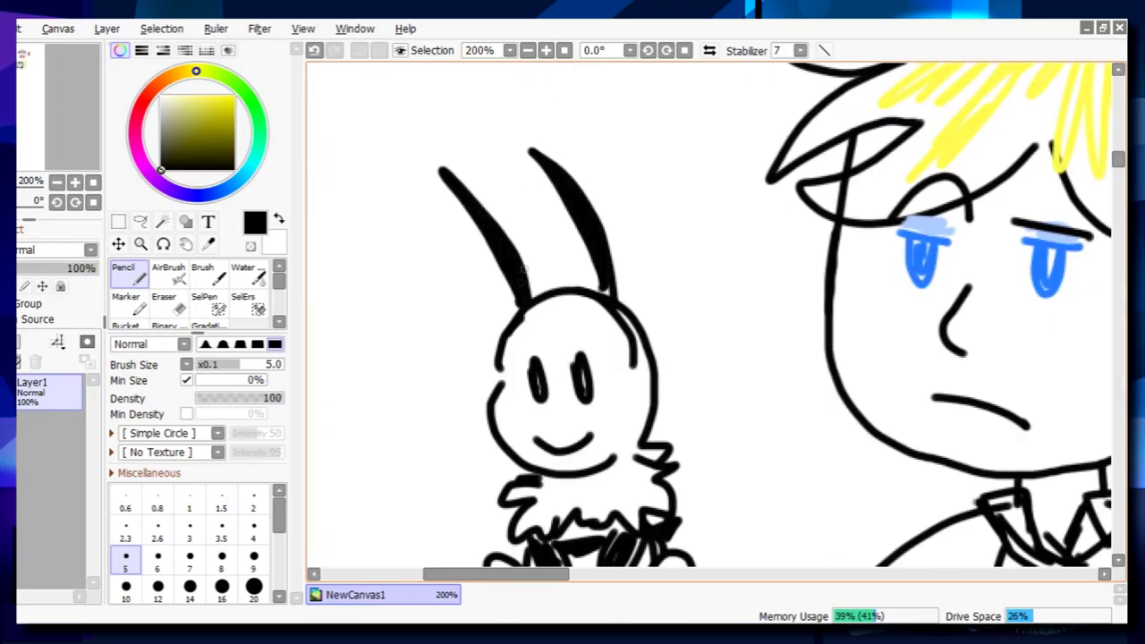
pyautogui.press('pagedown')
pyautogui.moveTo(507, 573); pyautogui.dragTo(582, 573)
pyautogui.press('pagedown')
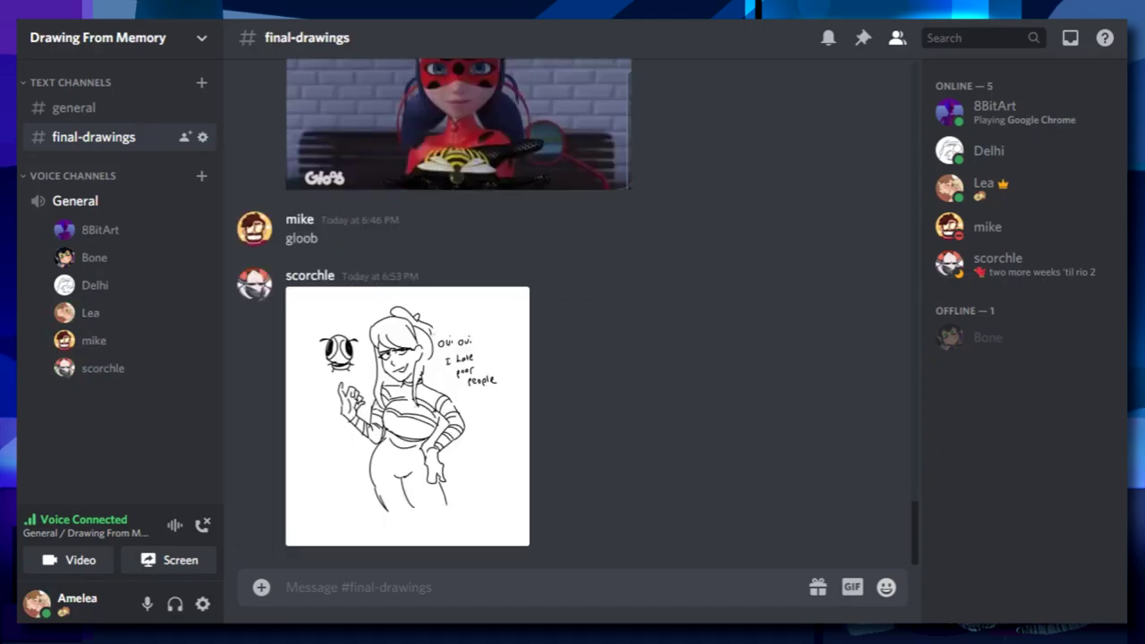
# Switch to Discord and view the drawings posted in the final-drawings channel at full size.
pyautogui.click(407, 416)
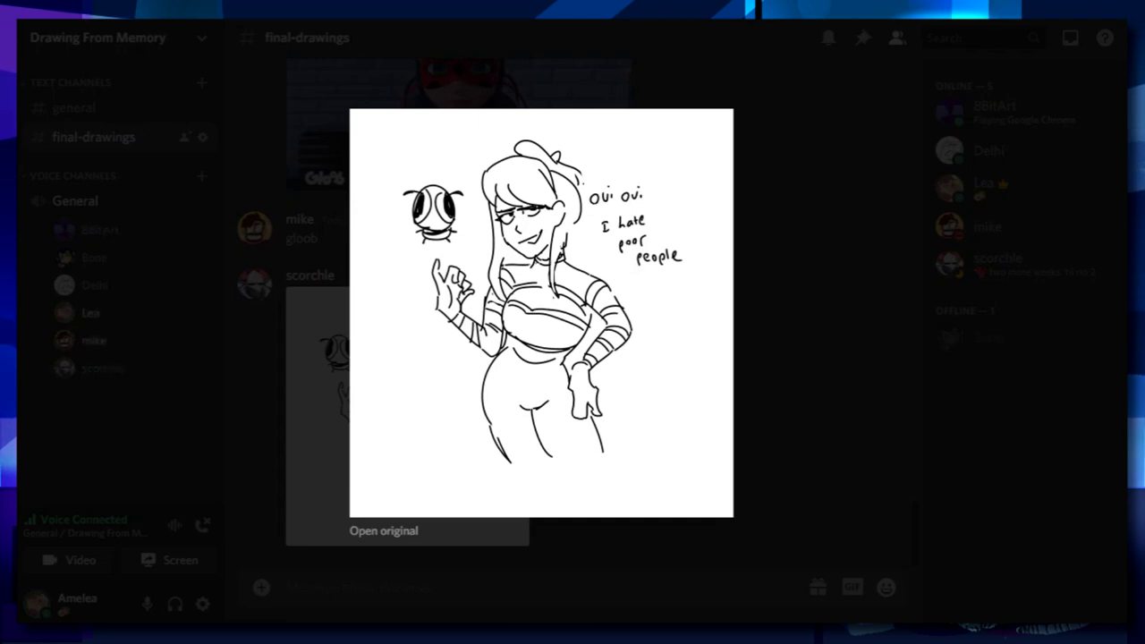
pyautogui.press('Escape')
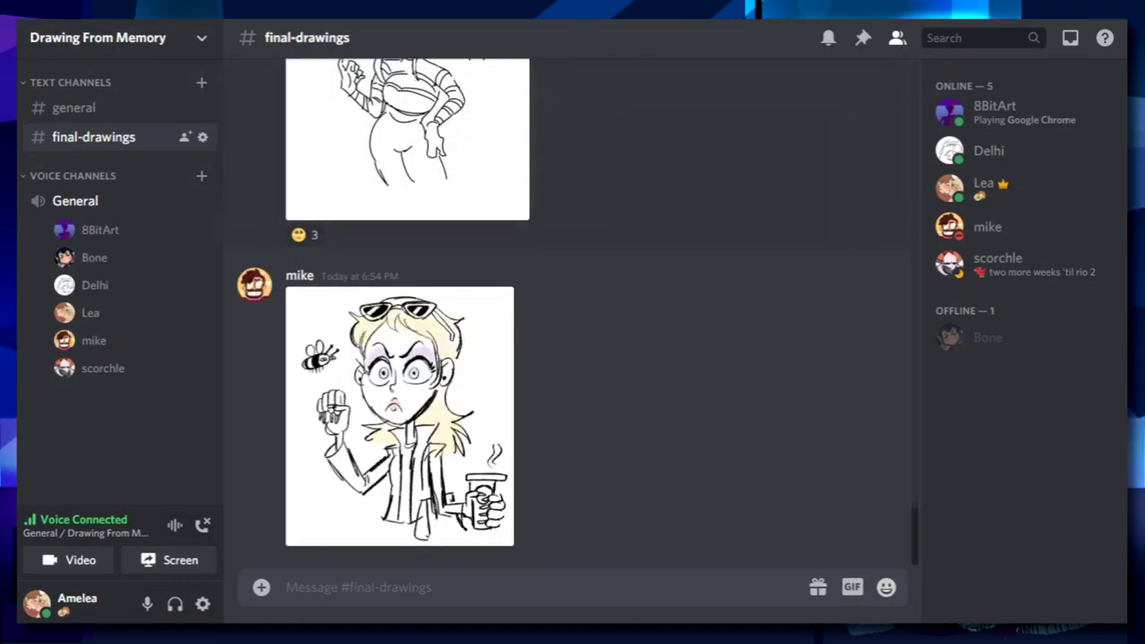
pyautogui.click(398, 416)
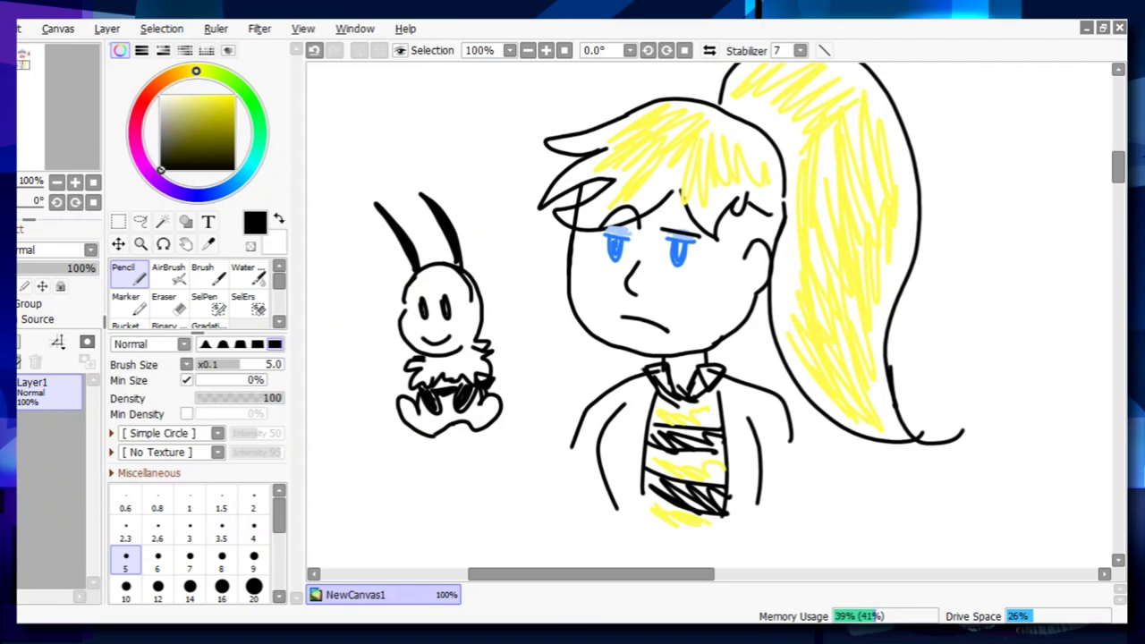
# Paste the screenshot of the finished drawing into Discord's final-drawings channel and send it.
pyautogui.scroll(2, 711, 313)
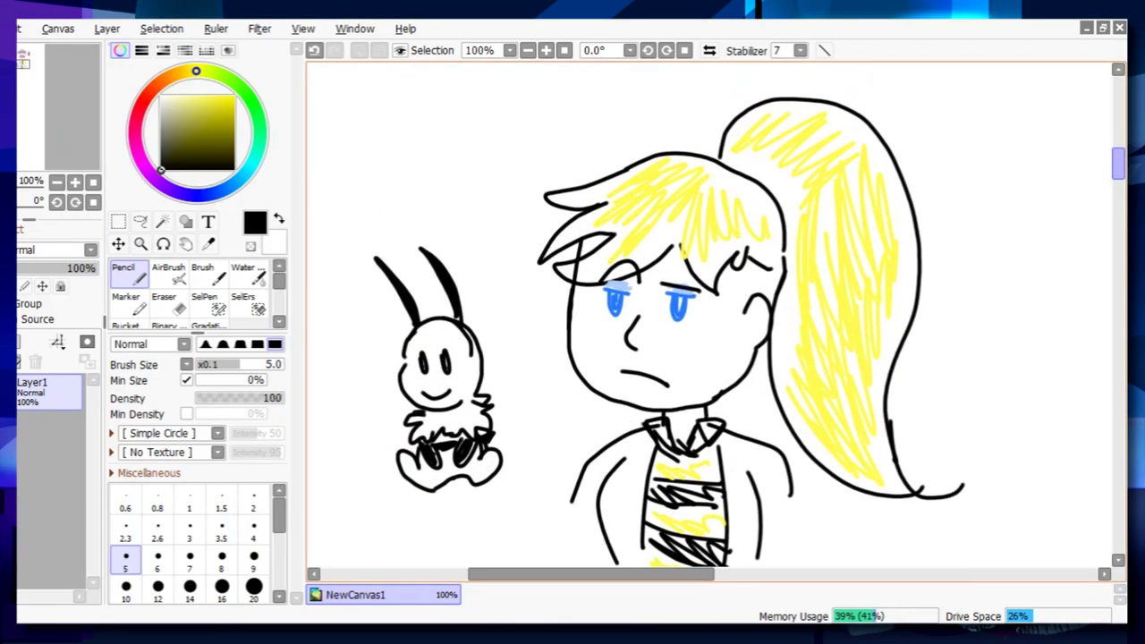
pyautogui.scroll(-2, 707, 313)
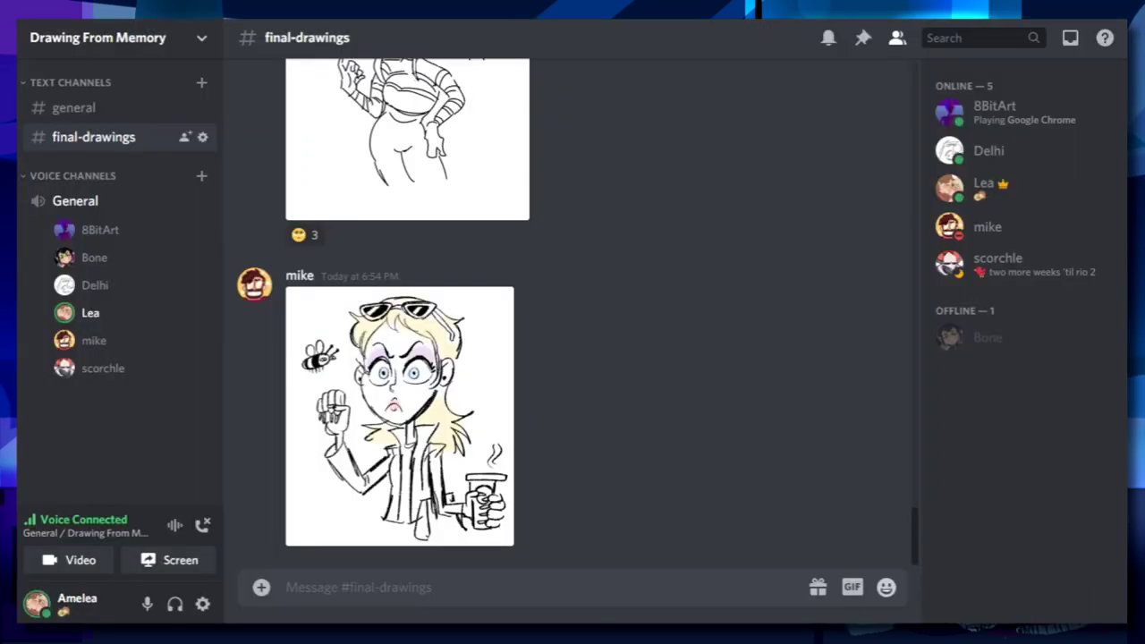
pyautogui.rightClick(502, 586)
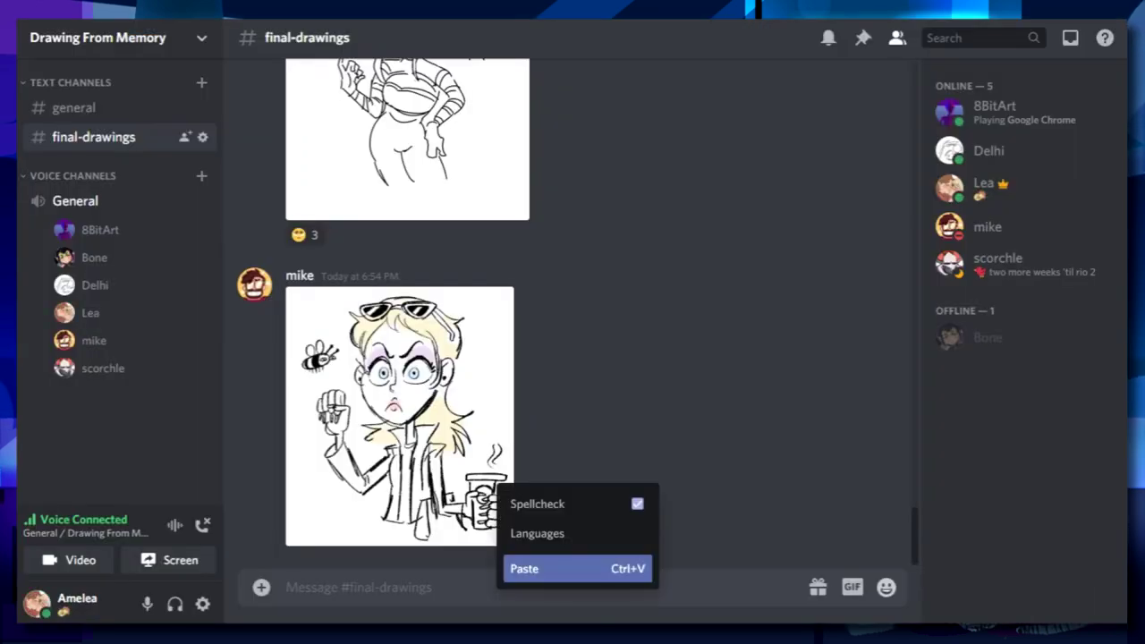
pyautogui.click(536, 567)
pyautogui.press('Return')
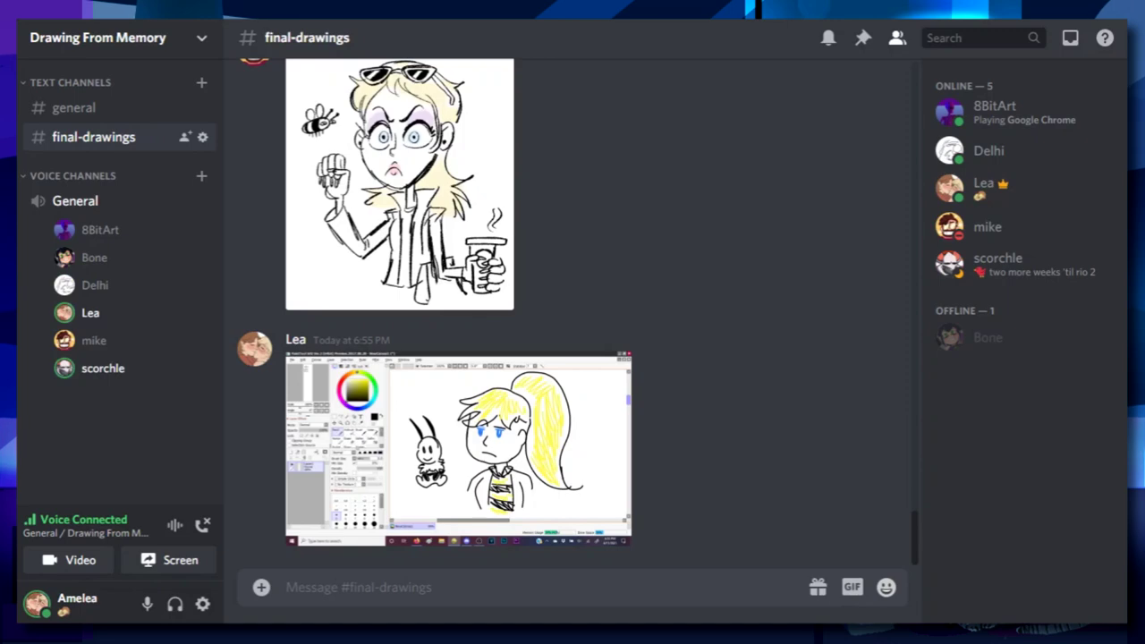
pyautogui.scroll(1, 459, 313)
pyautogui.scroll(-5, 458, 313)
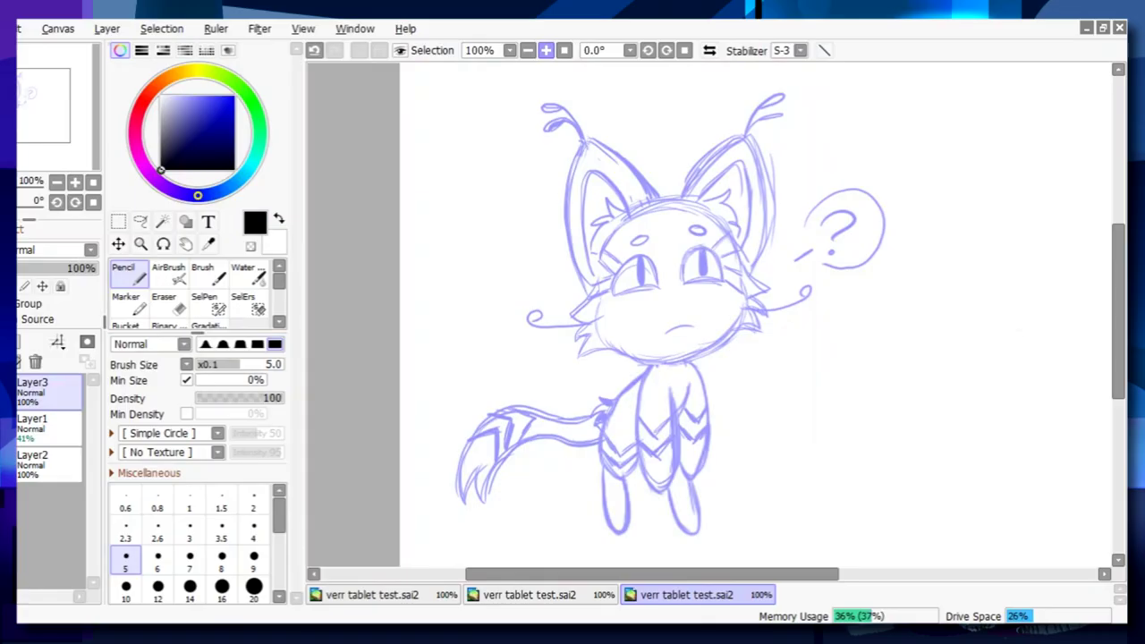
# In the cat sketch, ink the top of the head between the ears in black on Layer3.
pyautogui.scroll(1, 625, 116)
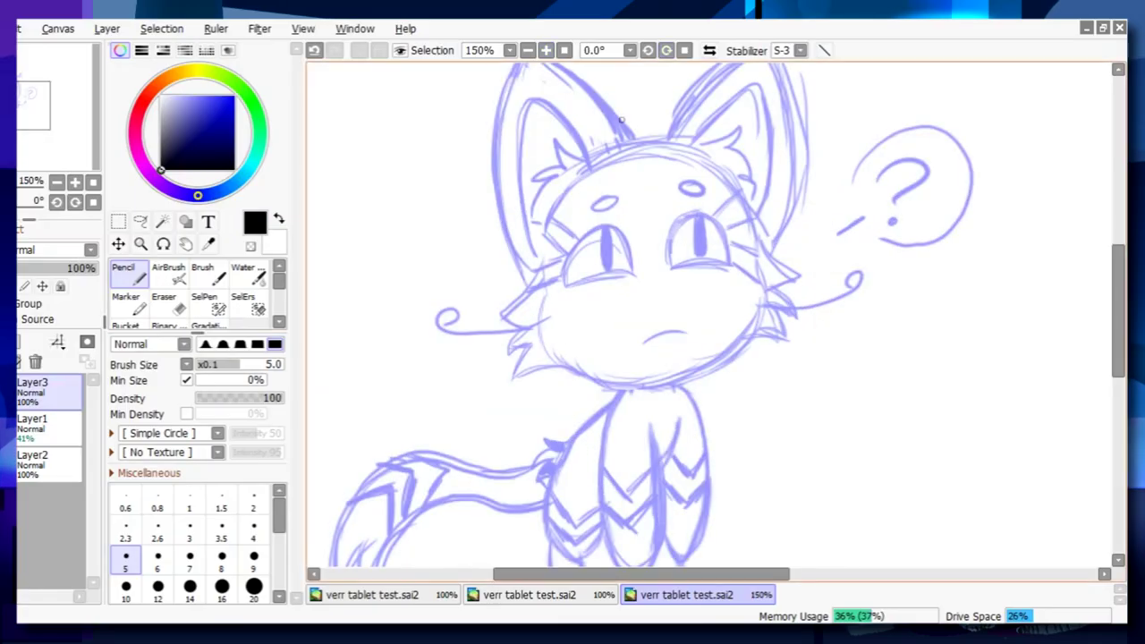
pyautogui.moveTo(610, 149); pyautogui.dragTo(690, 142)
pyautogui.hotkey('ctrl', 'z')
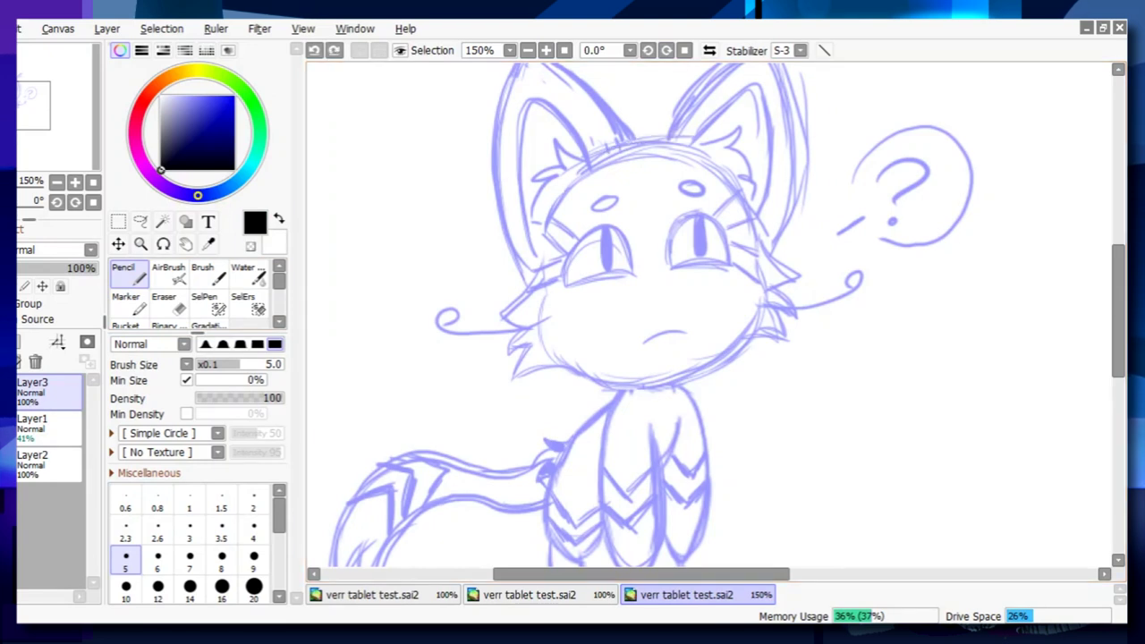
pyautogui.moveTo(604, 151); pyautogui.dragTo(687, 141)
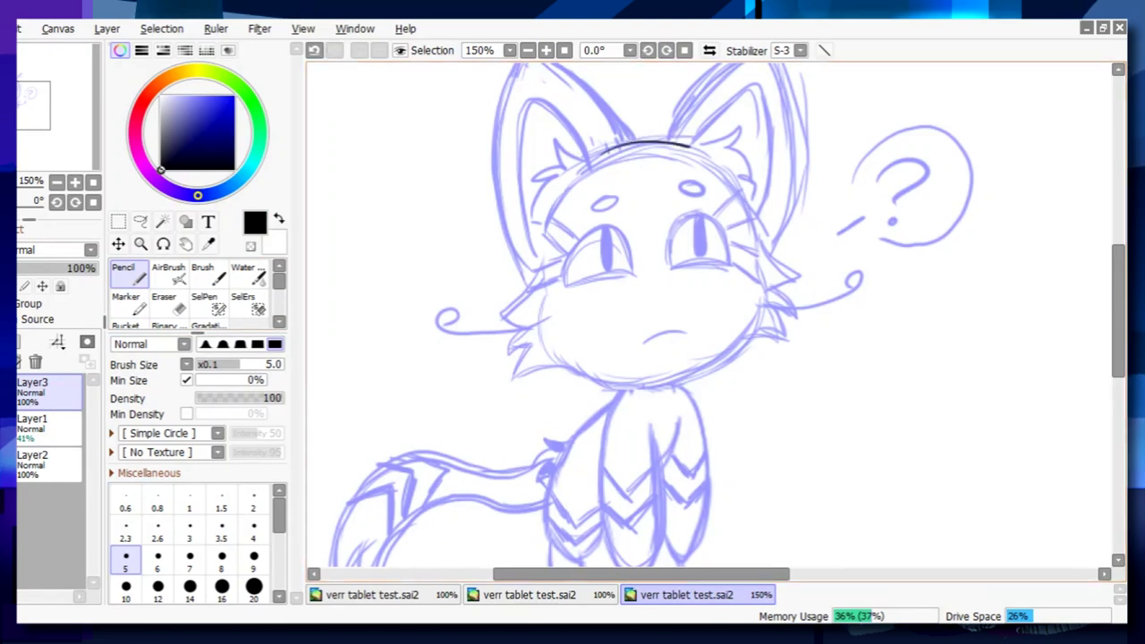
pyautogui.moveTo(597, 152); pyautogui.dragTo(697, 144)
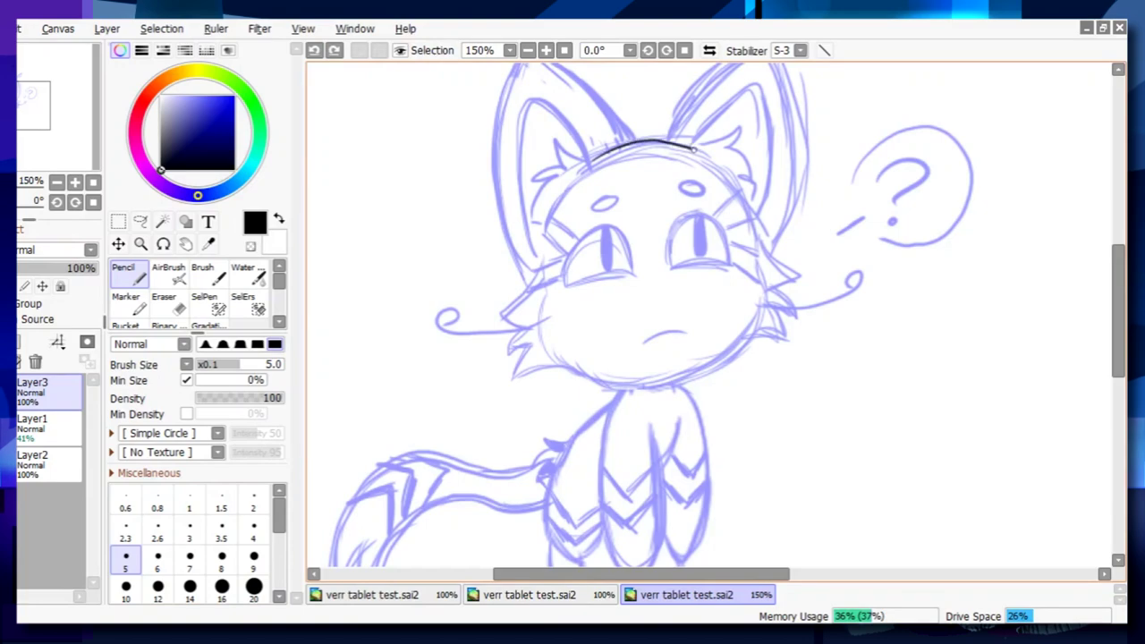
# Ink the jagged cheek fur on both sides of the cat's face over the sketch.
pyautogui.hotkey('ctrl', '+')
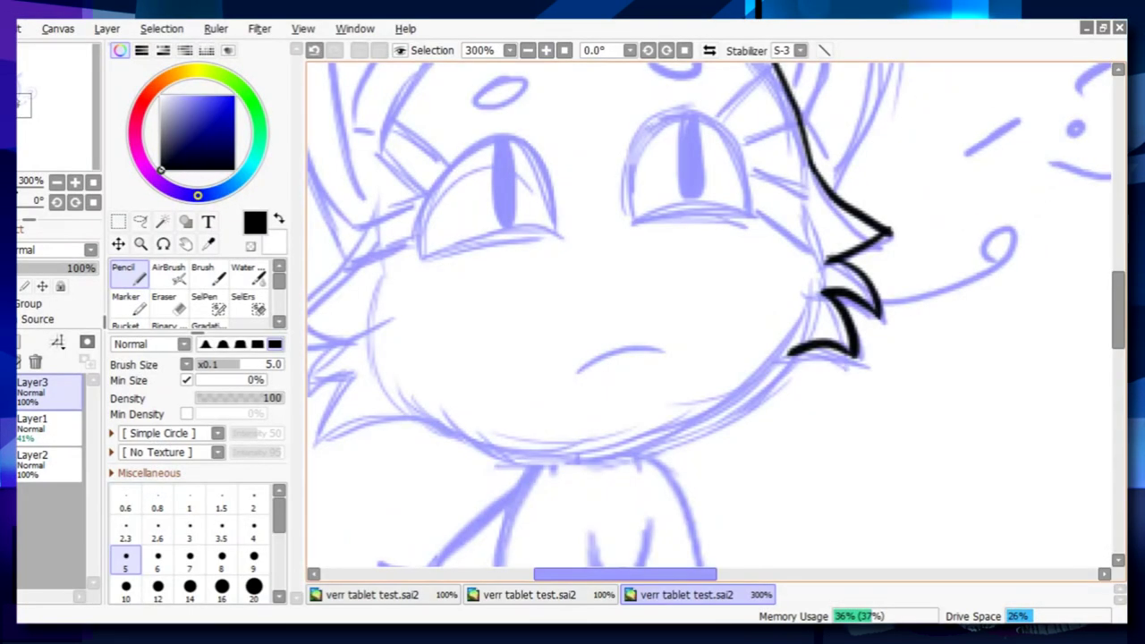
pyautogui.moveTo(562, 213)
pyautogui.mouseDown()
pyautogui.moveTo(478, 304)
pyautogui.moveTo(542, 351)
pyautogui.moveTo(493, 391)
pyautogui.moveTo(546, 374)
pyautogui.moveTo(510, 438)
pyautogui.moveTo(635, 435)
pyautogui.mouseUp()
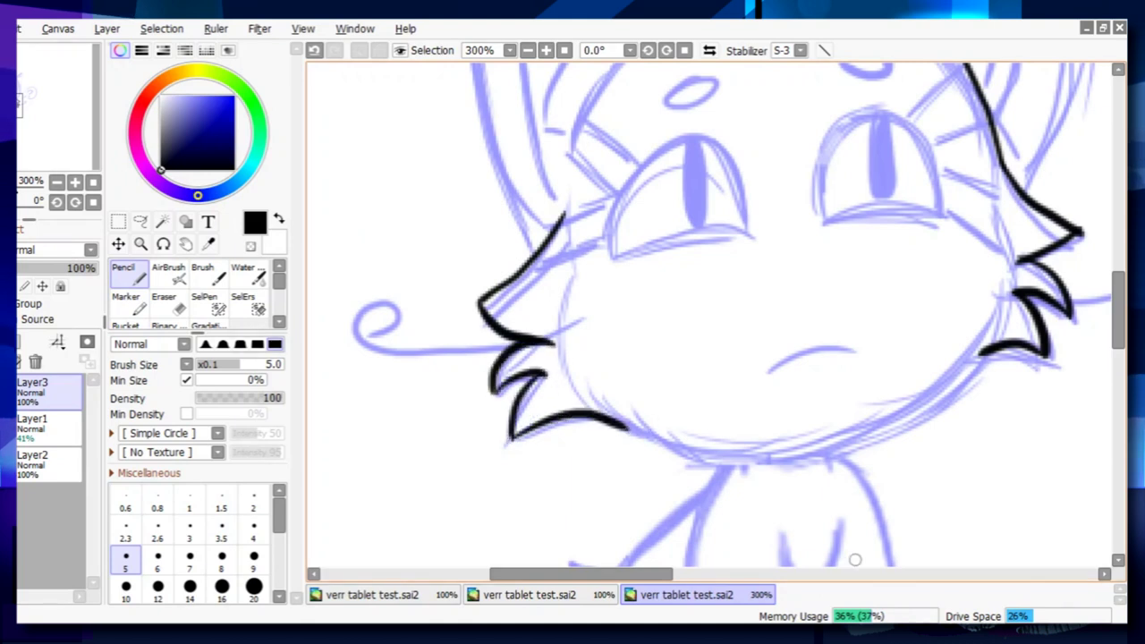
pyautogui.moveTo(626, 573); pyautogui.dragTo(655, 573)
pyautogui.moveTo(499, 426)
pyautogui.mouseDown()
pyautogui.moveTo(544, 449)
pyautogui.moveTo(685, 439)
pyautogui.mouseUp()
pyautogui.hotkey('ctrl', 'z')
pyautogui.moveTo(498, 428); pyautogui.dragTo(587, 455)
pyautogui.hotkey('ctrl', 'z')
pyautogui.moveTo(506, 430)
pyautogui.mouseDown()
pyautogui.moveTo(647, 475)
pyautogui.moveTo(678, 473)
pyautogui.mouseUp()
pyautogui.hotkey('ctrl', 'z')
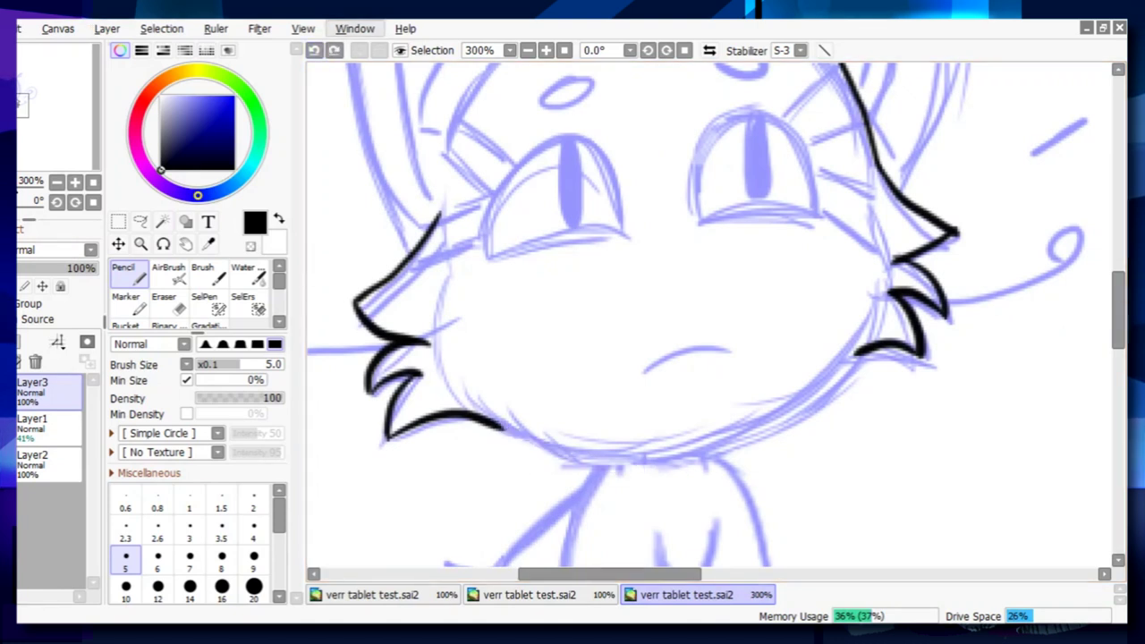
pyautogui.click(545, 50)
pyautogui.moveTo(1117, 310); pyautogui.dragTo(1117, 326)
pyautogui.moveTo(433, 330)
pyautogui.mouseDown()
pyautogui.moveTo(612, 372)
pyautogui.moveTo(894, 236)
pyautogui.mouseUp()
pyautogui.hotkey('ctrl', 'z')
pyautogui.moveTo(428, 327)
pyautogui.mouseDown()
pyautogui.moveTo(562, 373)
pyautogui.moveTo(787, 299)
pyautogui.mouseUp()
pyautogui.hotkey('ctrl', 'z')
pyautogui.moveTo(427, 327)
pyautogui.mouseDown()
pyautogui.moveTo(605, 385)
pyautogui.moveTo(680, 383)
pyautogui.mouseUp()
pyautogui.hotkey('ctrl', 'z')
pyautogui.moveTo(428, 327); pyautogui.dragTo(676, 383)
pyautogui.hotkey('ctrl', 'z')
# Ink the full outline of the cat's left eye in black over the sketch.
pyautogui.hotkey('ctrl', '-')
pyautogui.hotkey('ctrl', '-')
pyautogui.hotkey('ctrl', '-')
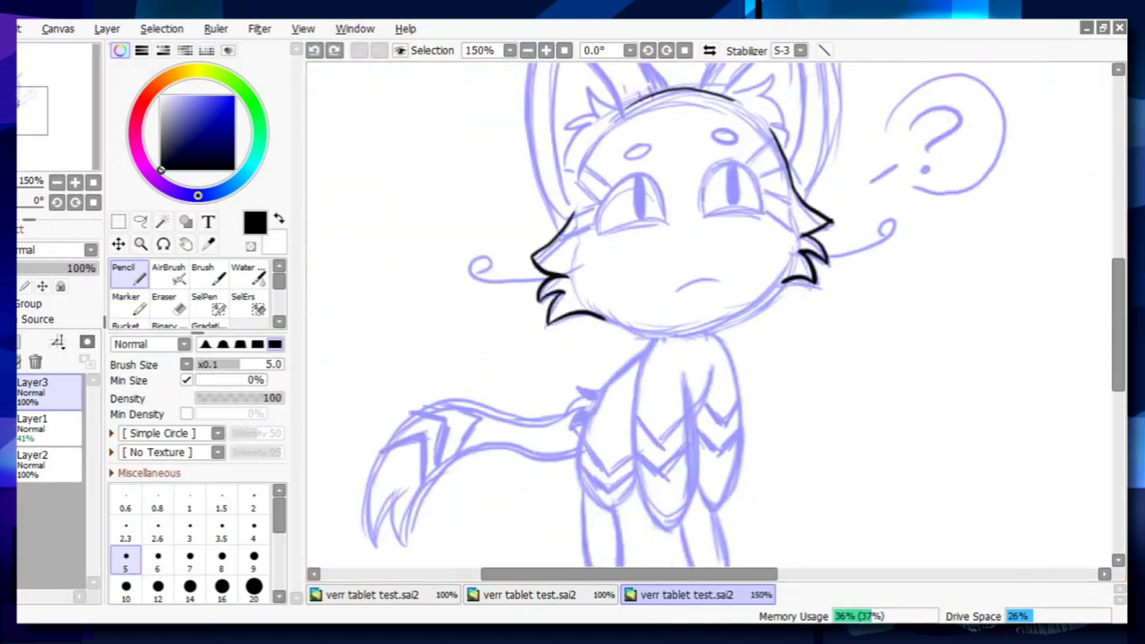
pyautogui.moveTo(1117, 327); pyautogui.dragTo(1117, 299)
pyautogui.hotkey('ctrl', '+')
pyautogui.hotkey('ctrl', '+')
pyautogui.hotkey('ctrl', '+')
pyautogui.moveTo(413, 363)
pyautogui.mouseDown()
pyautogui.moveTo(505, 339)
pyautogui.moveTo(590, 344)
pyautogui.moveTo(546, 204)
pyautogui.moveTo(586, 349)
pyautogui.mouseUp()
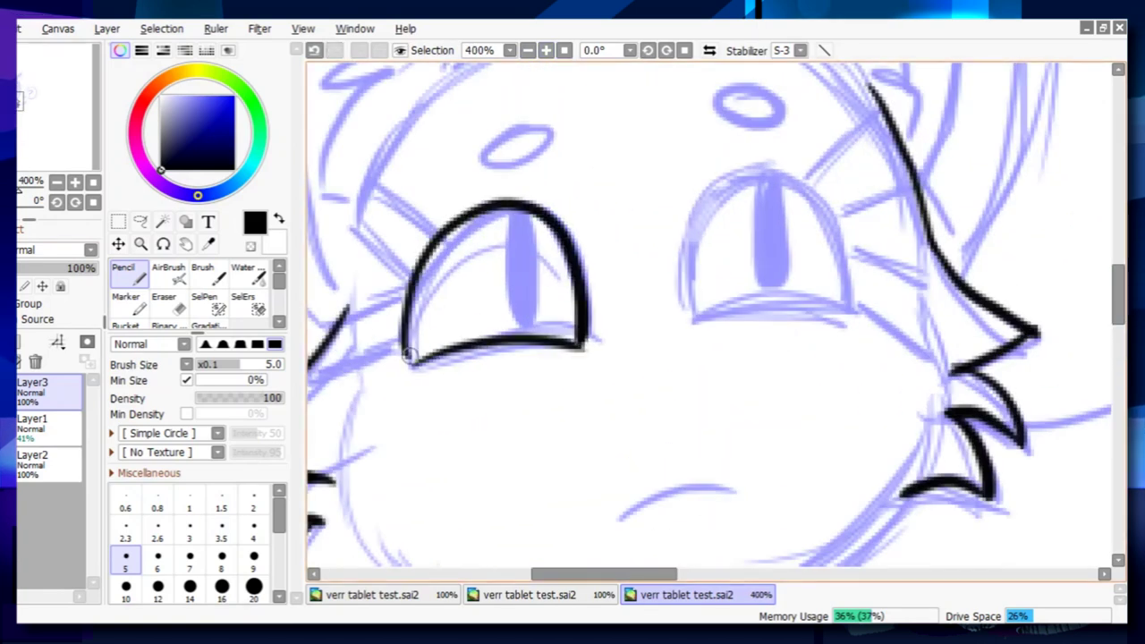
# Ink the outline of the cat's right eye and fill the slit pupils of both eyes with black.
pyautogui.moveTo(694, 313); pyautogui.dragTo(849, 311)
pyautogui.hotkey('ctrl', 'z')
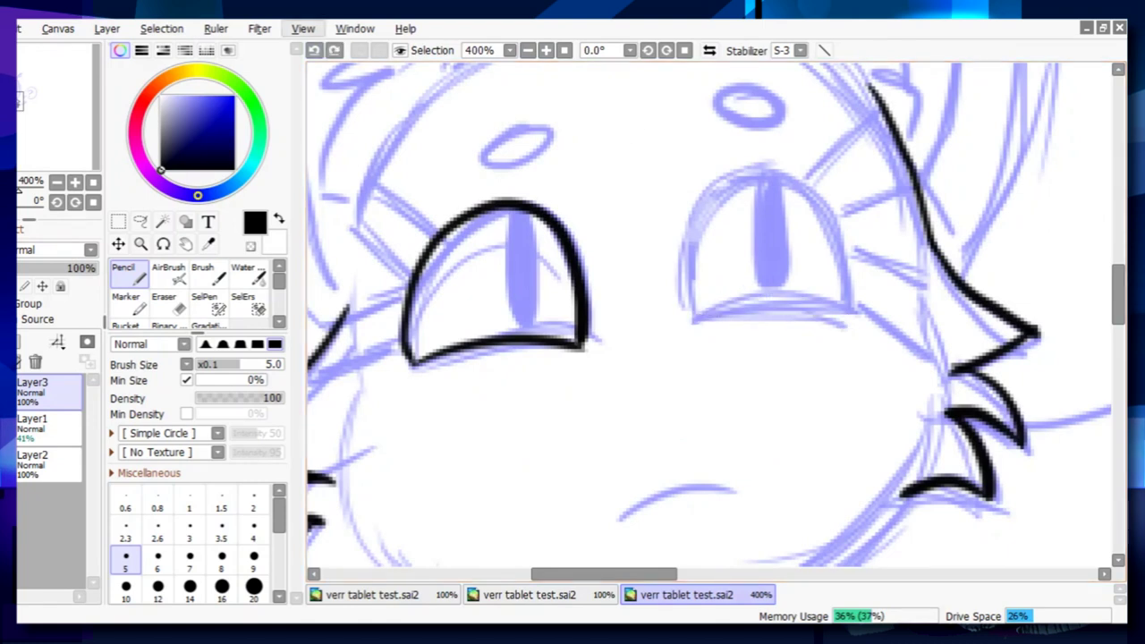
pyautogui.moveTo(690, 317)
pyautogui.mouseDown()
pyautogui.moveTo(731, 303)
pyautogui.moveTo(856, 298)
pyautogui.moveTo(691, 234)
pyautogui.moveTo(816, 201)
pyautogui.moveTo(842, 288)
pyautogui.mouseUp()
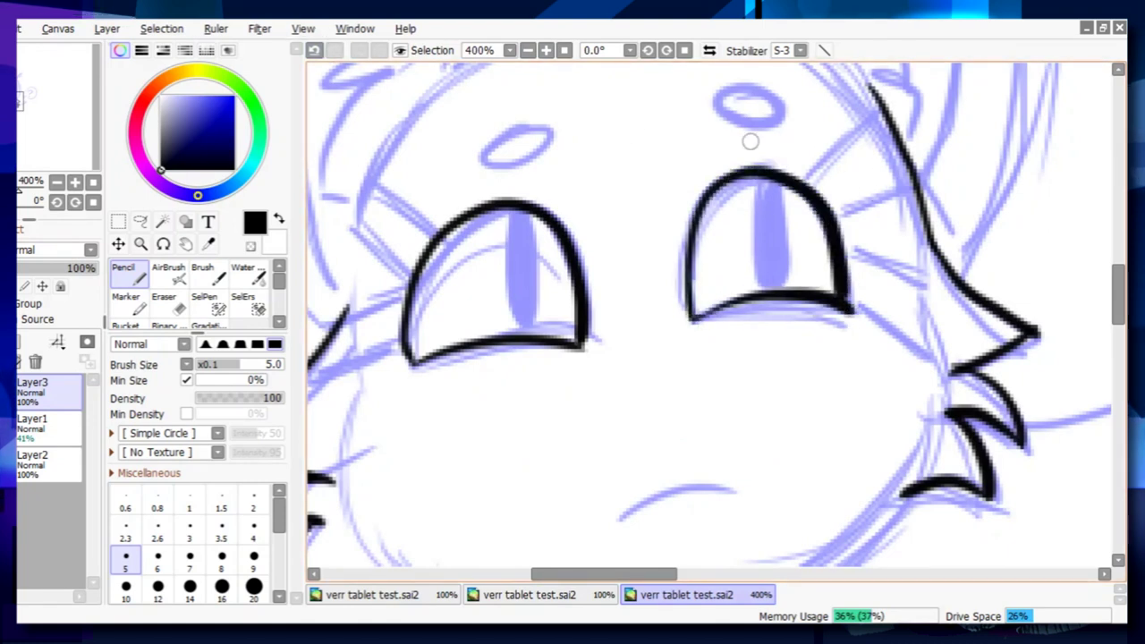
pyautogui.moveTo(756, 184); pyautogui.dragTo(771, 279)
pyautogui.moveTo(509, 211); pyautogui.dragTo(522, 324)
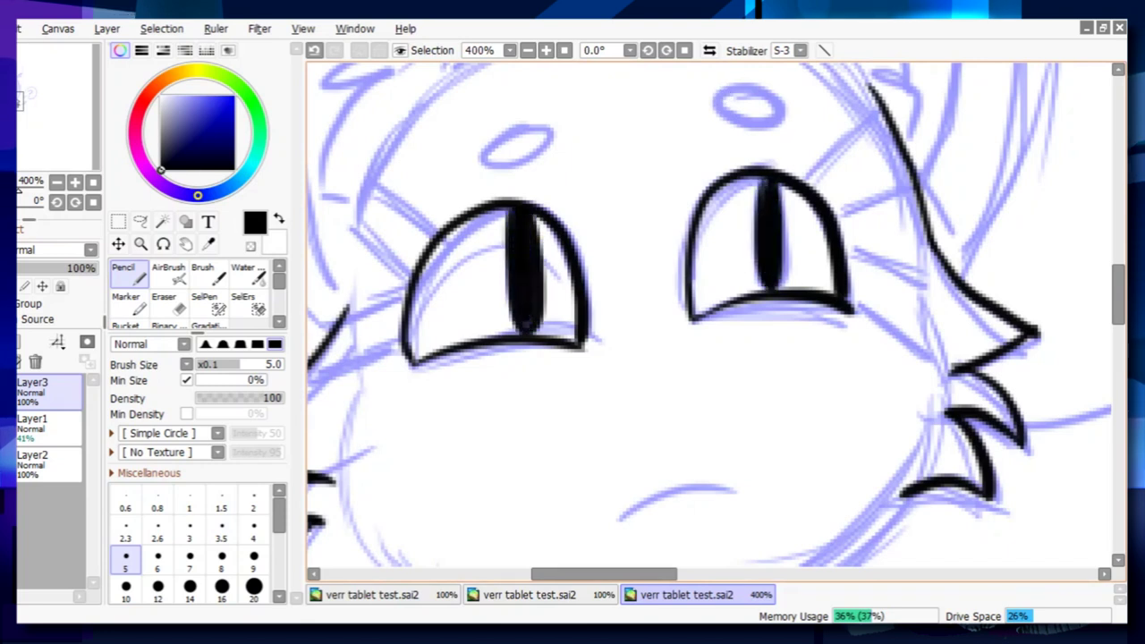
# Ink the cat's small frowning mouth and its two curled whiskers with solid black round tips over the sketch.
pyautogui.moveTo(621, 521); pyautogui.dragTo(724, 498)
pyautogui.moveTo(626, 573)
pyautogui.mouseDown()
pyautogui.moveTo(643, 573)
pyautogui.moveTo(555, 573)
pyautogui.mouseUp()
pyautogui.press('pagedown')
pyautogui.press('pageup')
pyautogui.moveTo(1116, 299); pyautogui.dragTo(1117, 276)
pyautogui.press('pagedown')
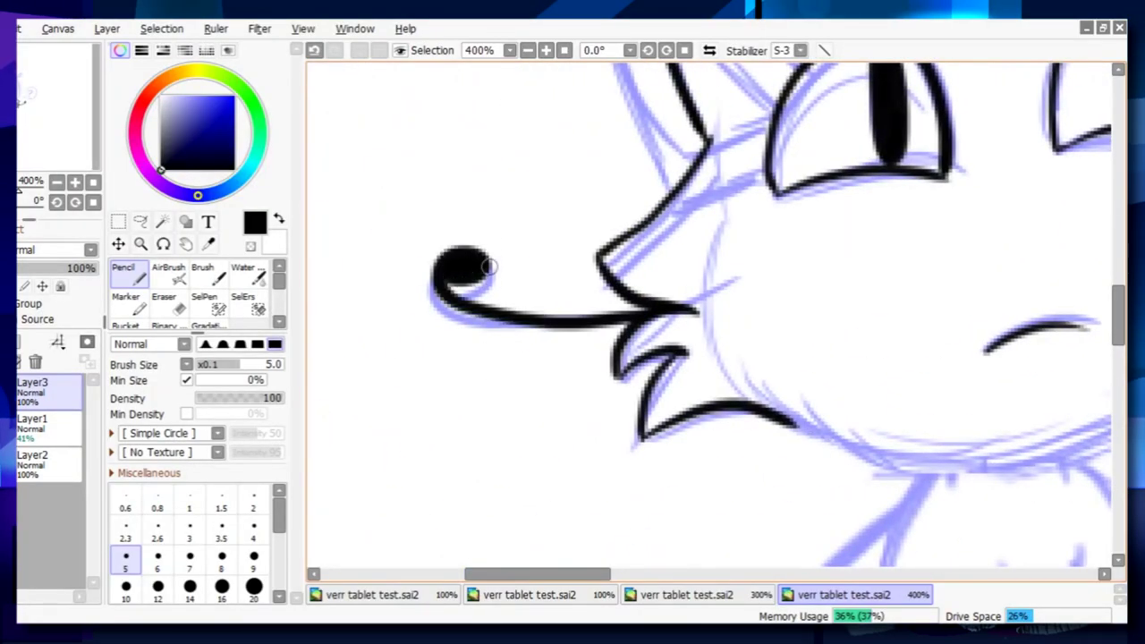
pyautogui.scroll(-2, 1053, 275)
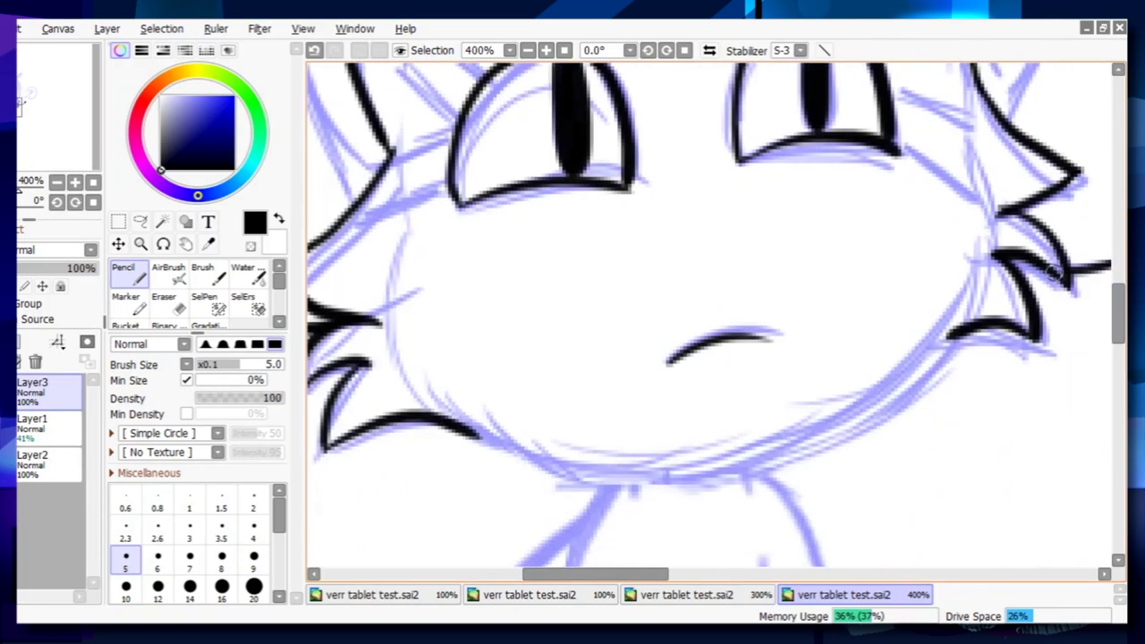
# Ink the outer outlines of both ears and the two filled, drop-shaped tufts on the right ear's tip.
pyautogui.scroll(8, 823, 237)
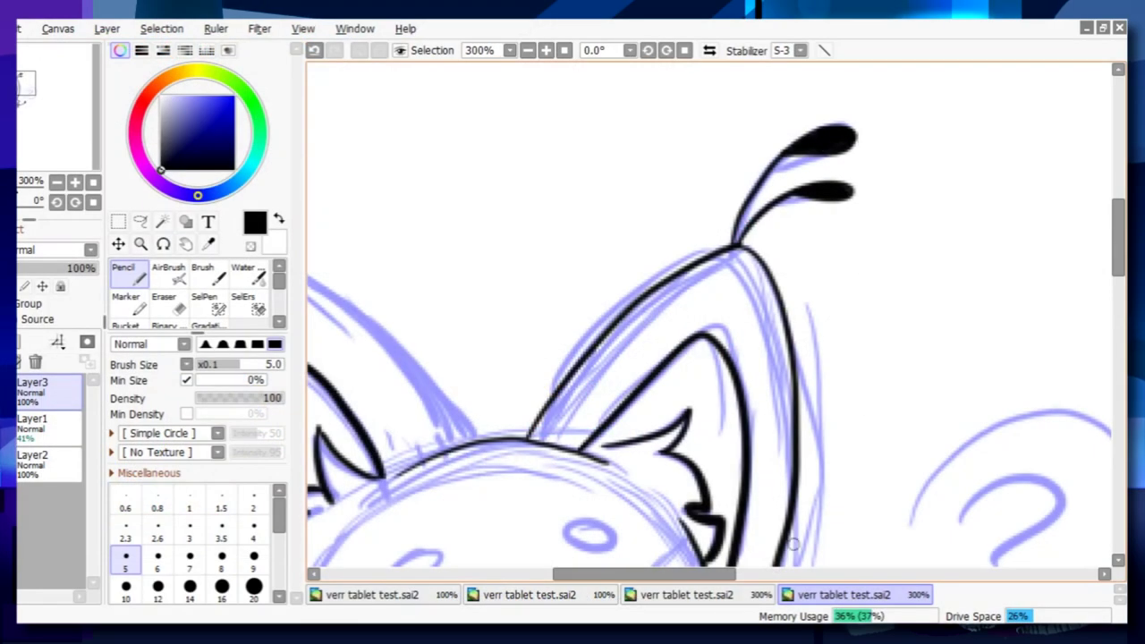
pyautogui.moveTo(724, 573); pyautogui.dragTo(660, 573)
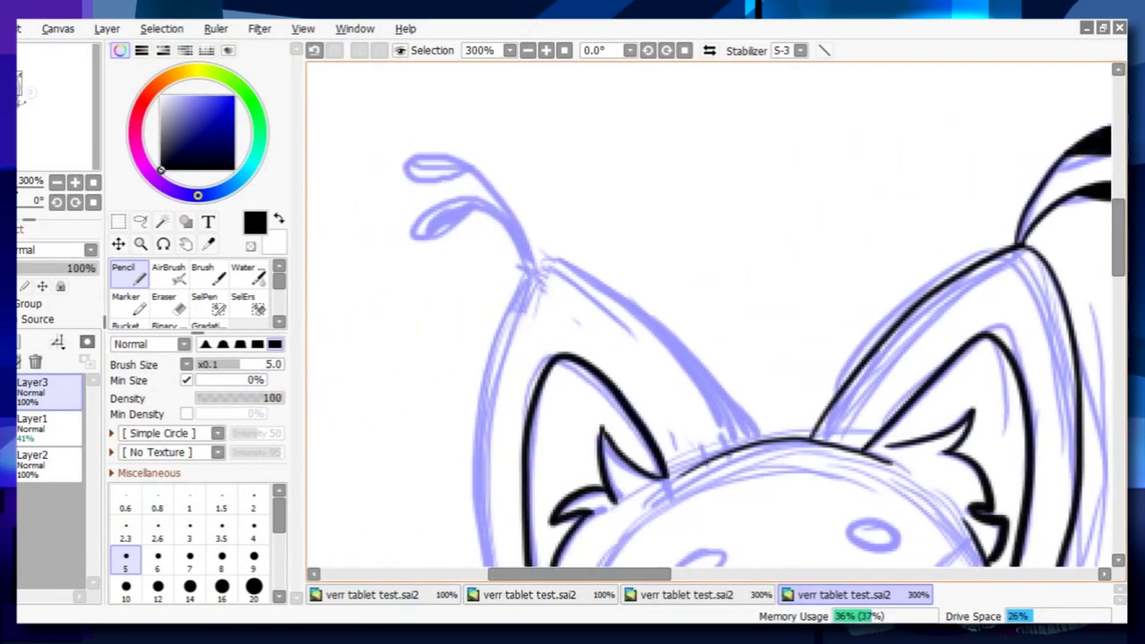
pyautogui.moveTo(1117, 237); pyautogui.dragTo(1117, 261)
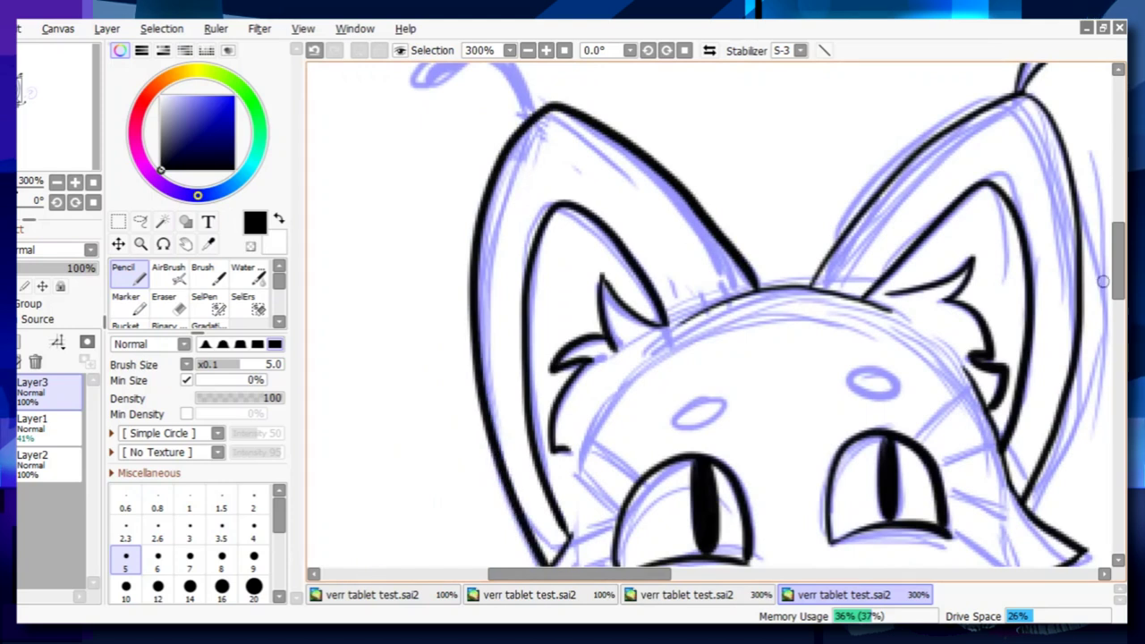
# Ink the chin curve joining the two cheek tufts and mark the neck with short strokes beneath it.
pyautogui.scroll(3, 551, 209)
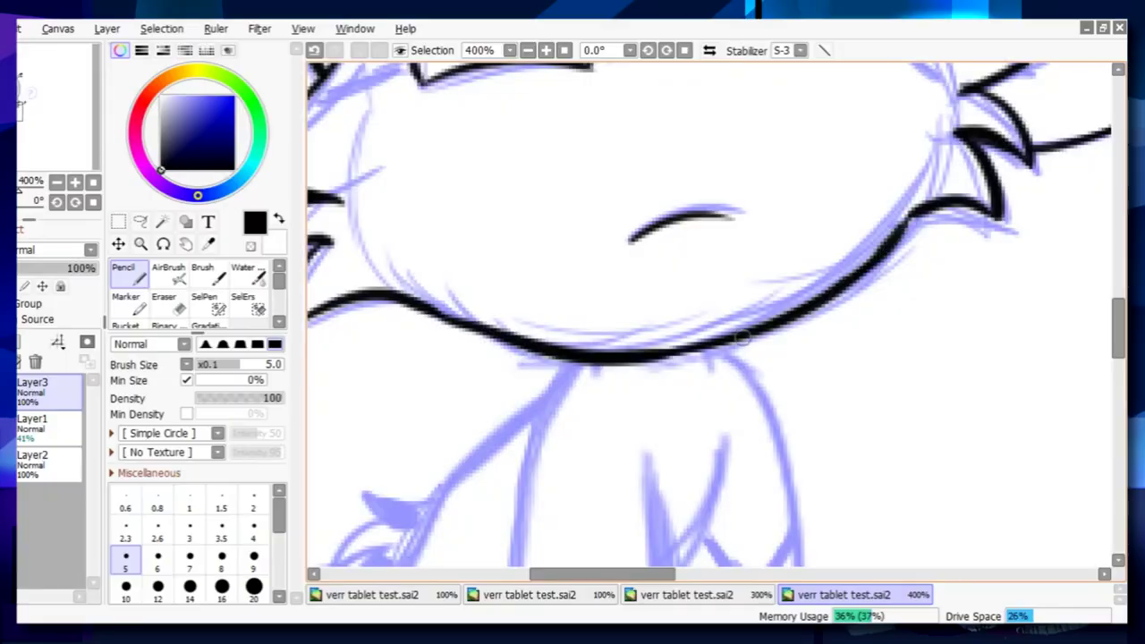
pyautogui.click(20, 29)
pyautogui.click(112, 72)
pyautogui.scroll(-3, 1087, 331)
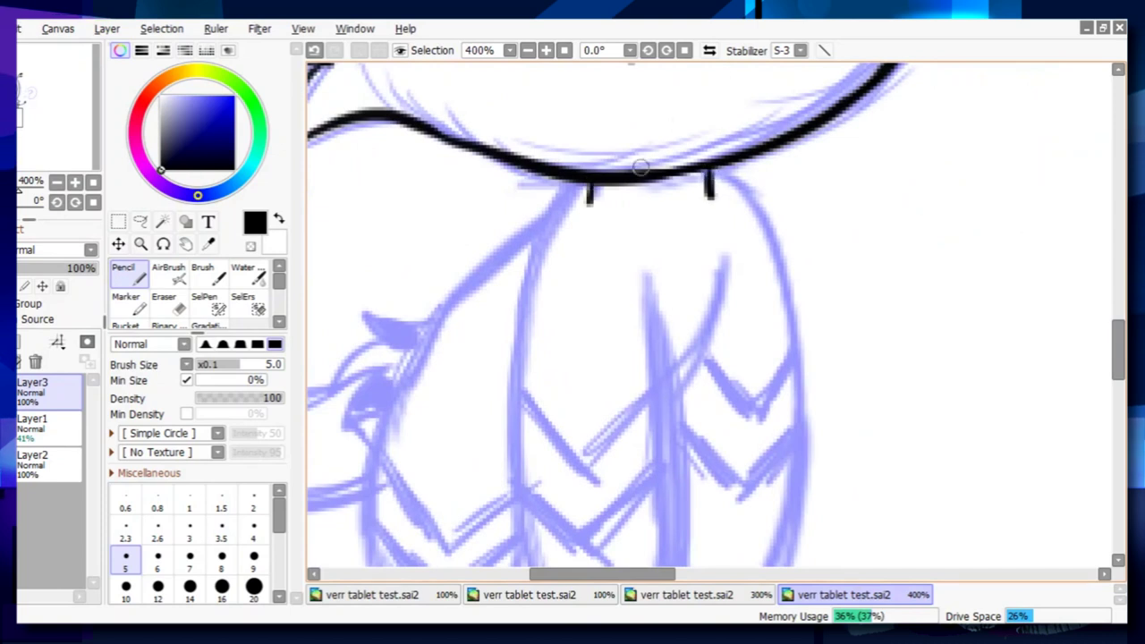
pyautogui.moveTo(1116, 333)
pyautogui.mouseDown()
pyautogui.moveTo(1116, 352)
pyautogui.moveTo(1116, 327)
pyautogui.mouseUp()
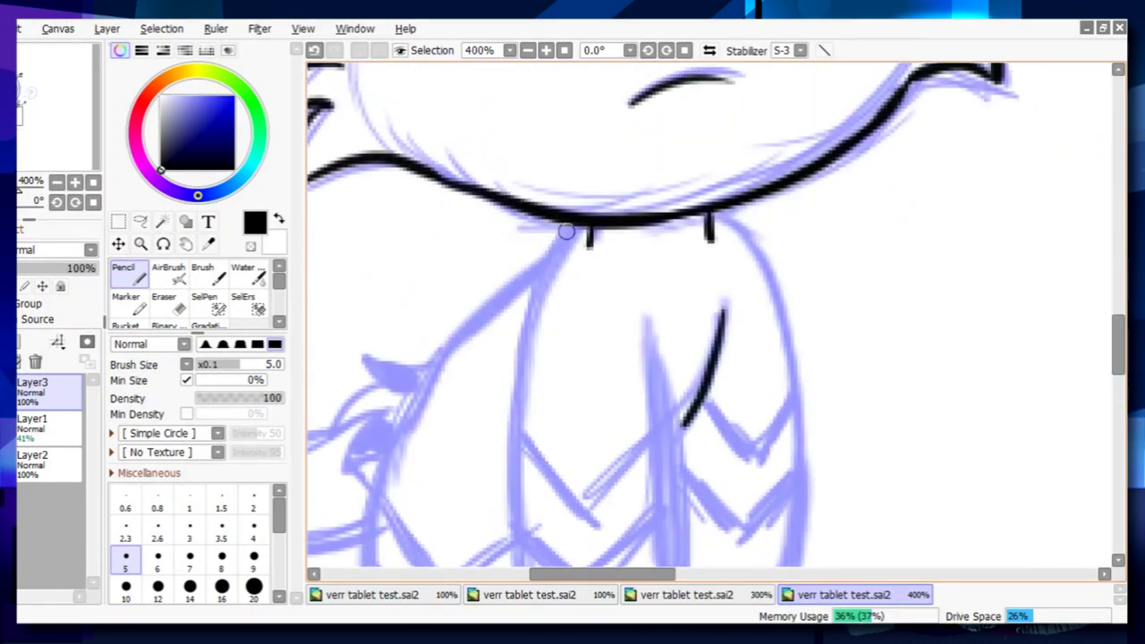
# Ink the outlines of both rounded front legs and the chest lines between them in black.
pyautogui.scroll(-1, 715, 296)
pyautogui.moveTo(1116, 345); pyautogui.dragTo(1116, 359)
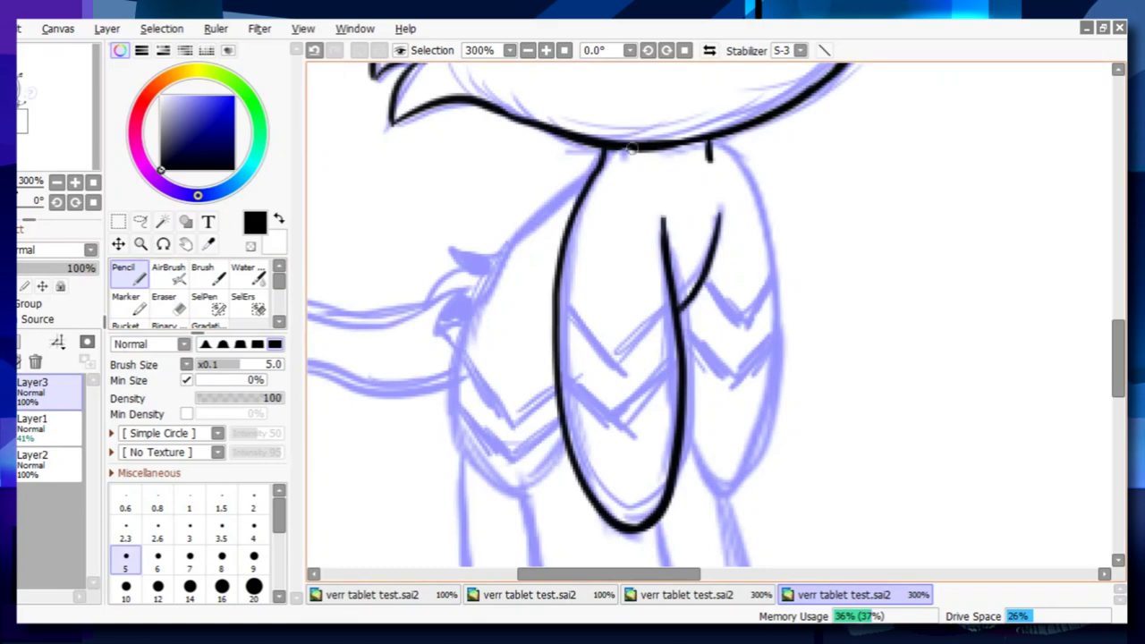
pyautogui.click(546, 51)
pyautogui.click(546, 50)
pyautogui.moveTo(1117, 357); pyautogui.dragTo(1117, 352)
pyautogui.click(528, 50)
pyautogui.click(527, 50)
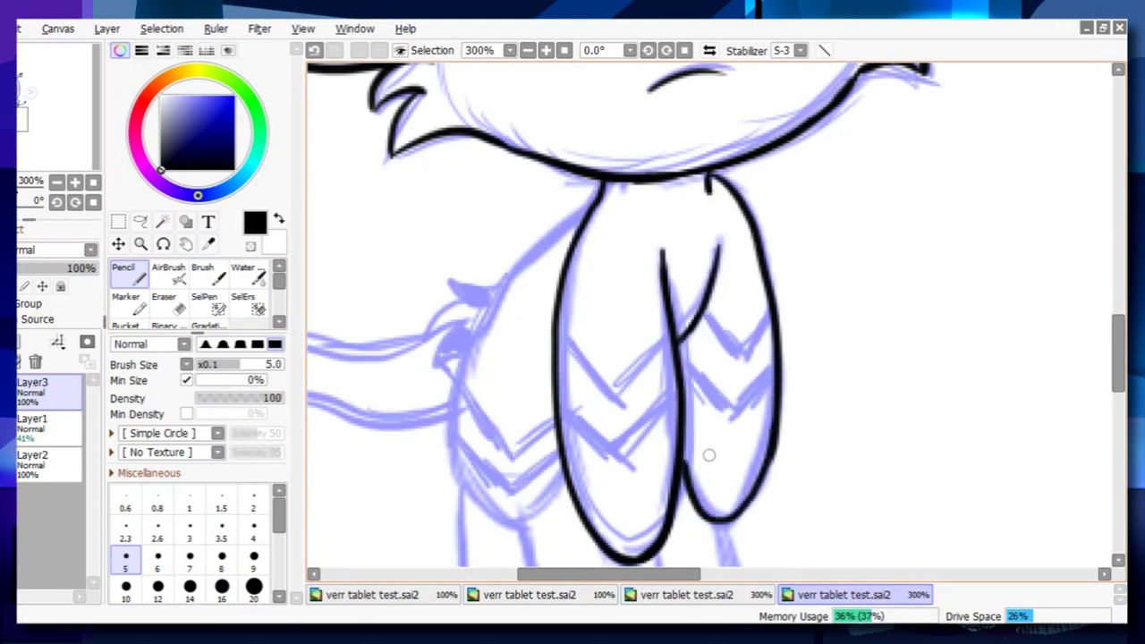
# Ink the cat's back and haunch, the hind legs, and the long tail with the fur tufts at its base.
pyautogui.scroll(-3, 709, 323)
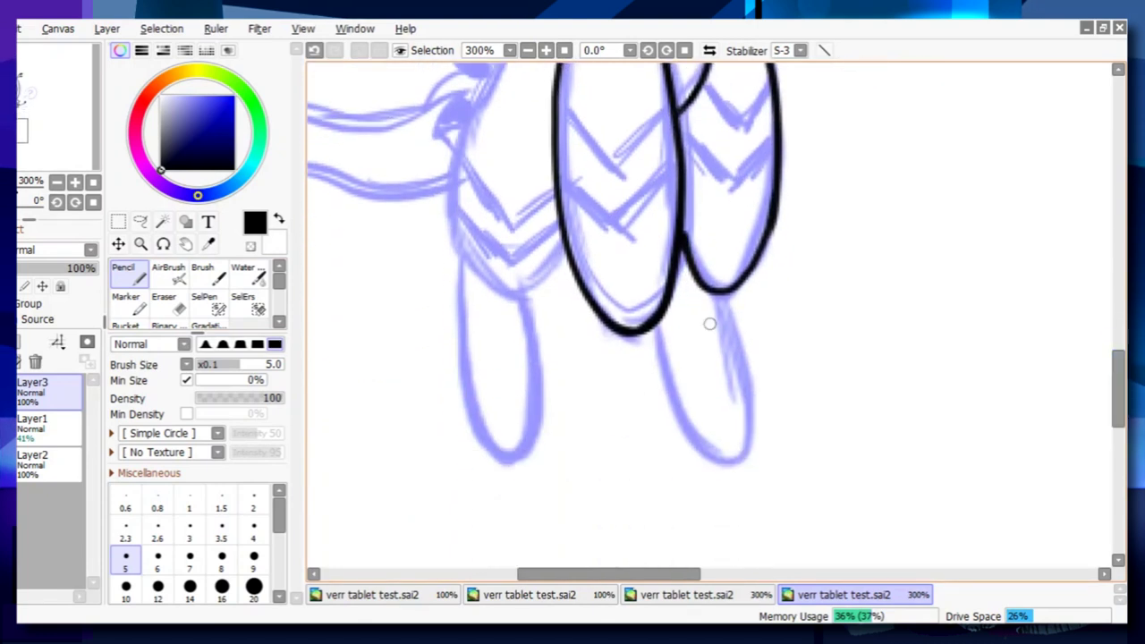
pyautogui.moveTo(660, 573); pyautogui.dragTo(627, 573)
pyautogui.moveTo(1117, 388); pyautogui.dragTo(1117, 359)
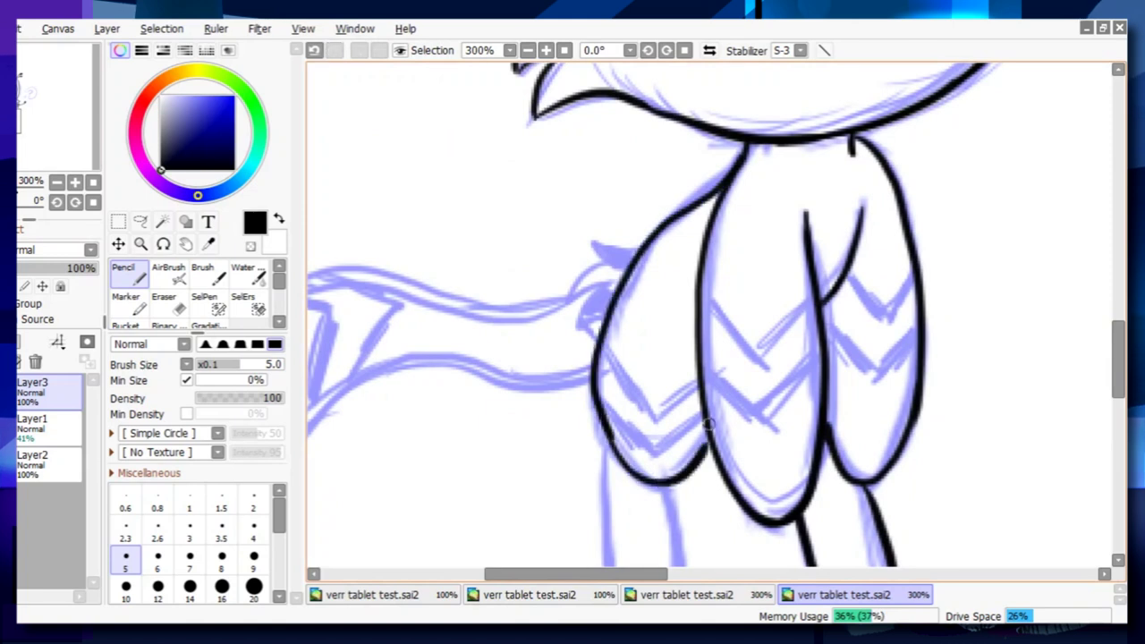
pyautogui.scroll(-3, 1056, 274)
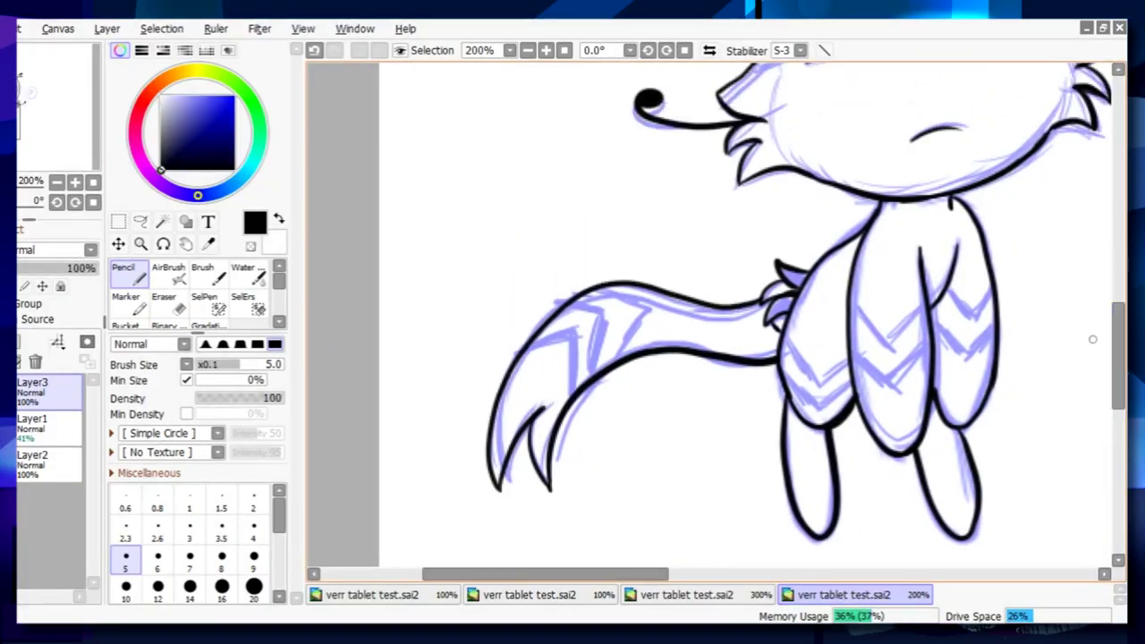
pyautogui.click(546, 50)
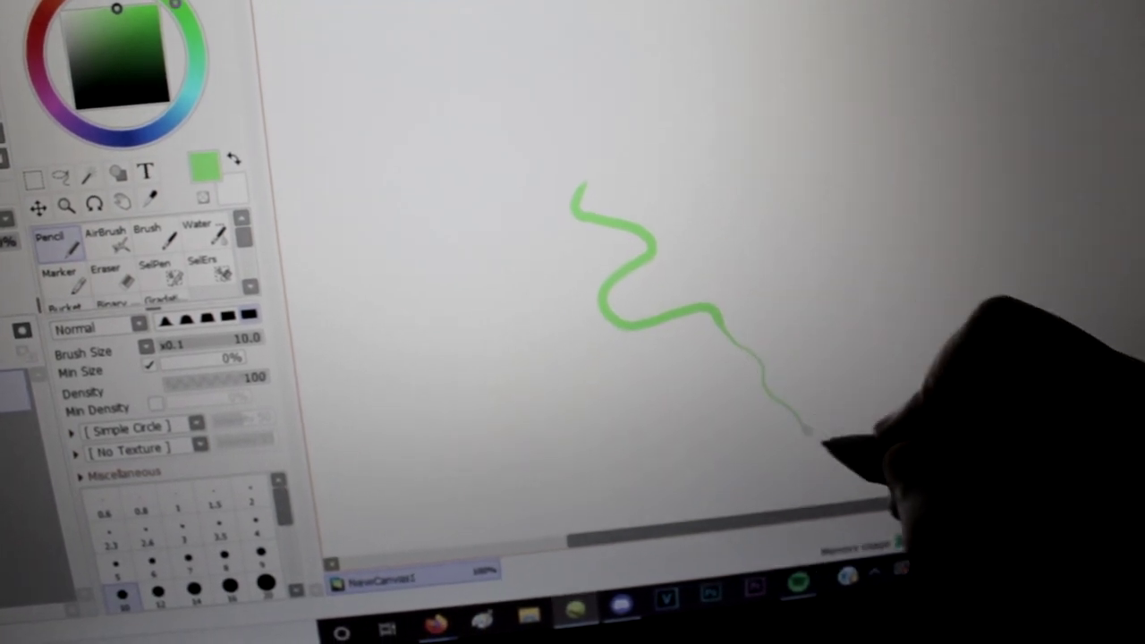
# Draw a large spiral, a small circle and an X in green with the size 10 pencil.
pyautogui.moveTo(839, 183)
pyautogui.mouseDown()
pyautogui.moveTo(840, 236)
pyautogui.moveTo(823, 201)
pyautogui.moveTo(746, 259)
pyautogui.moveTo(849, 98)
pyautogui.moveTo(881, 318)
pyautogui.moveTo(695, 320)
pyautogui.moveTo(608, 192)
pyautogui.moveTo(639, 90)
pyautogui.moveTo(787, 58)
pyautogui.moveTo(856, 78)
pyautogui.moveTo(912, 141)
pyautogui.moveTo(927, 209)
pyautogui.moveTo(921, 291)
pyautogui.mouseUp()
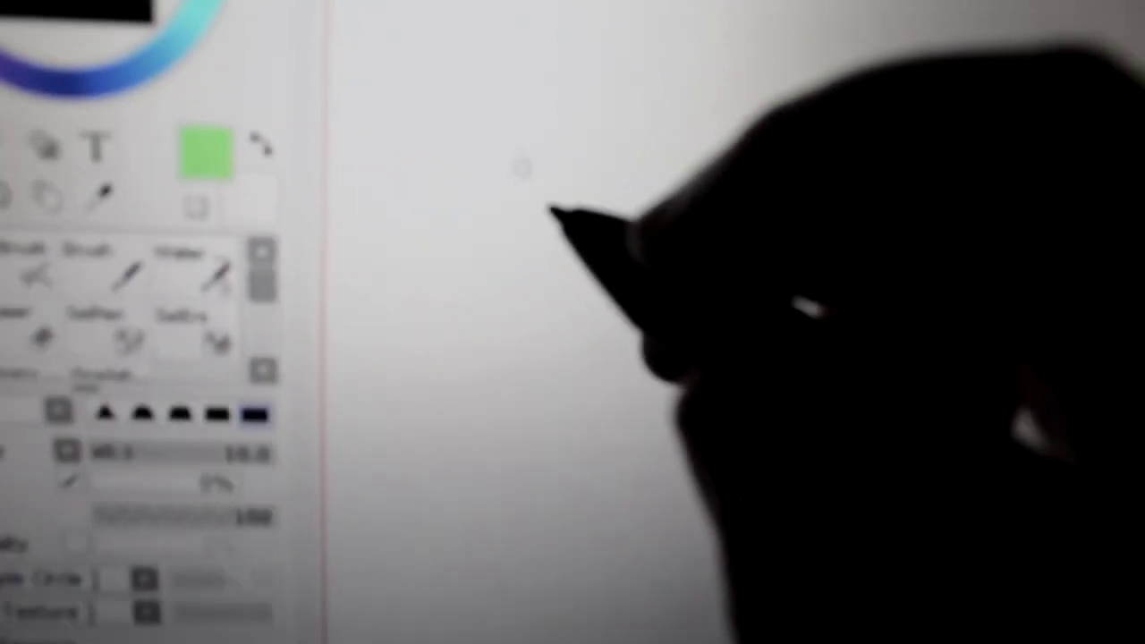
pyautogui.moveTo(517, 243)
pyautogui.mouseDown()
pyautogui.moveTo(503, 215)
pyautogui.moveTo(536, 219)
pyautogui.mouseUp()
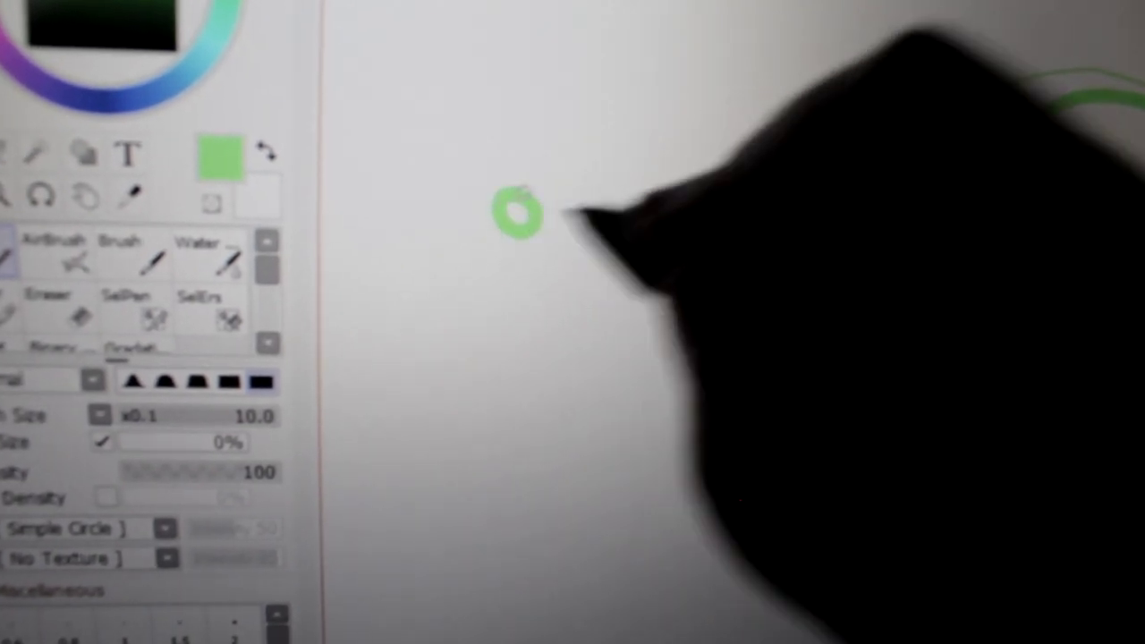
pyautogui.moveTo(658, 160); pyautogui.dragTo(637, 182)
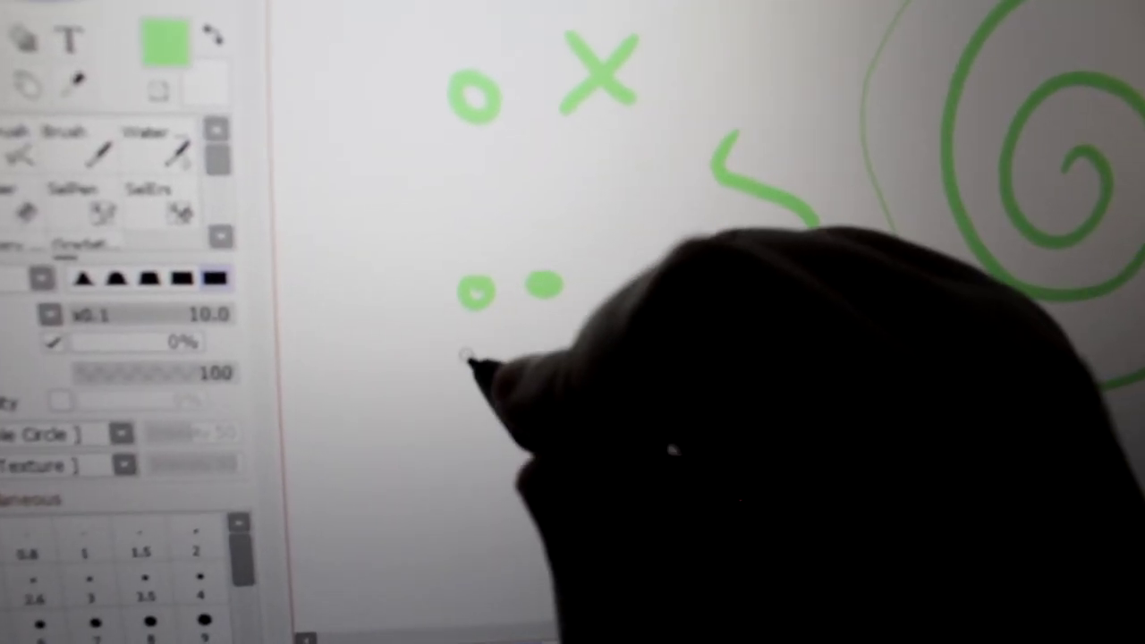
# Complete a simple green cat face around the two eyes with a nose, smile, pointed ears and whiskers.
pyautogui.moveTo(480, 354)
pyautogui.mouseDown()
pyautogui.moveTo(505, 378)
pyautogui.moveTo(575, 347)
pyautogui.mouseUp()
pyautogui.moveTo(457, 220)
pyautogui.mouseDown()
pyautogui.moveTo(467, 174)
pyautogui.moveTo(472, 211)
pyautogui.moveTo(556, 206)
pyautogui.mouseUp()
pyautogui.moveTo(419, 314)
pyautogui.mouseDown()
pyautogui.moveTo(366, 354)
pyautogui.moveTo(369, 409)
pyautogui.mouseUp()
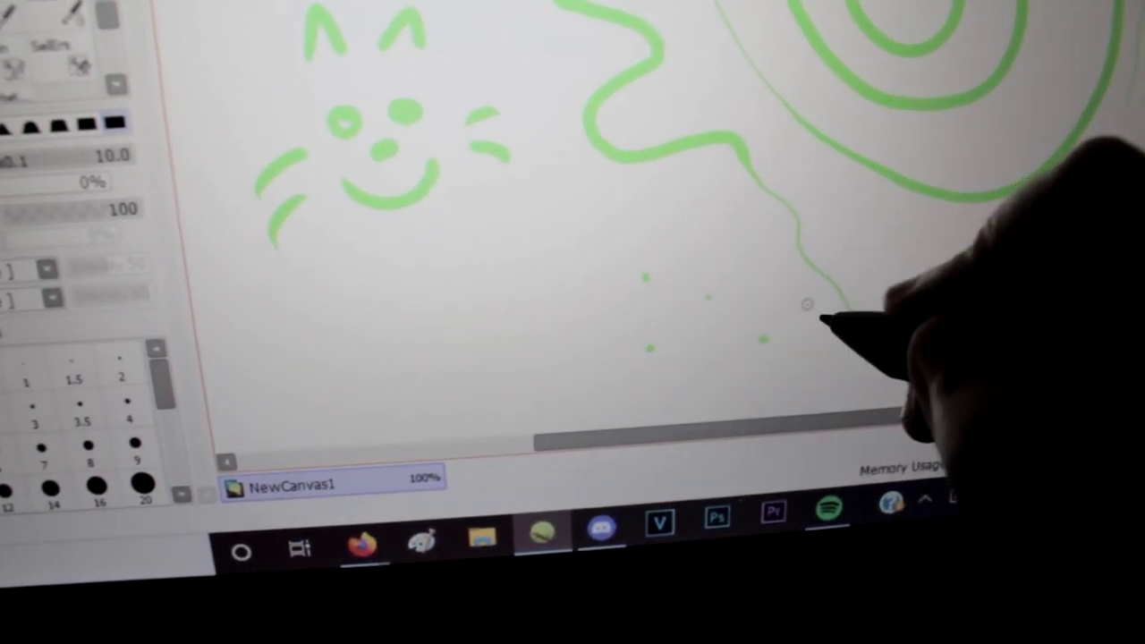
# Scatter small green dots across the empty canvas area below the doodles.
pyautogui.click(380, 348)
pyautogui.click(883, 297)
pyautogui.click(951, 241)
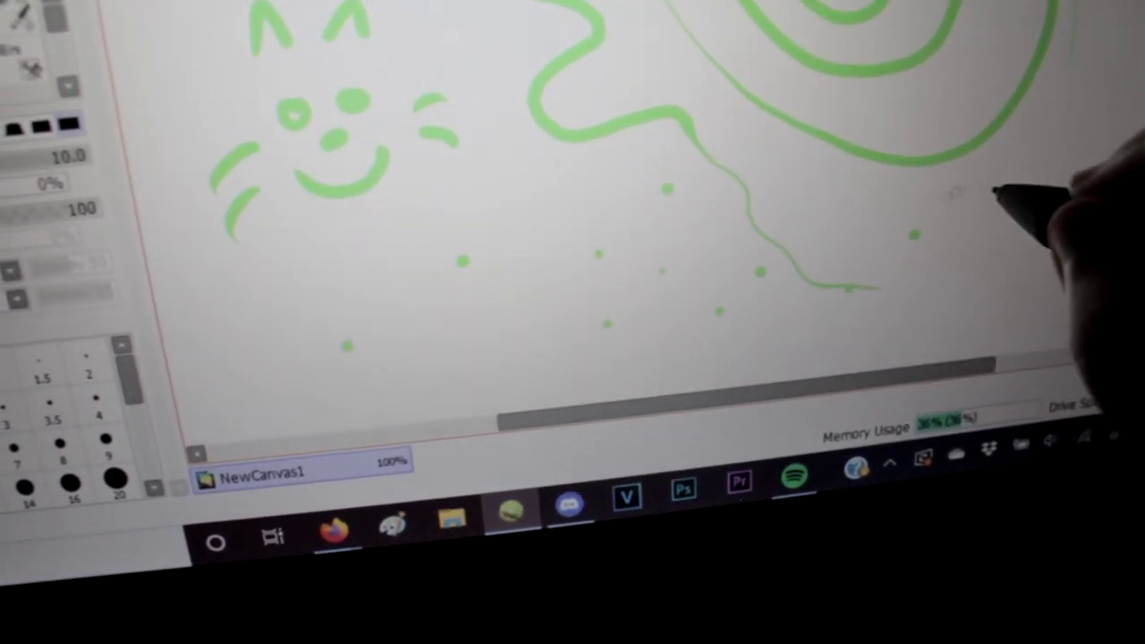
pyautogui.click(988, 242)
pyautogui.click(834, 149)
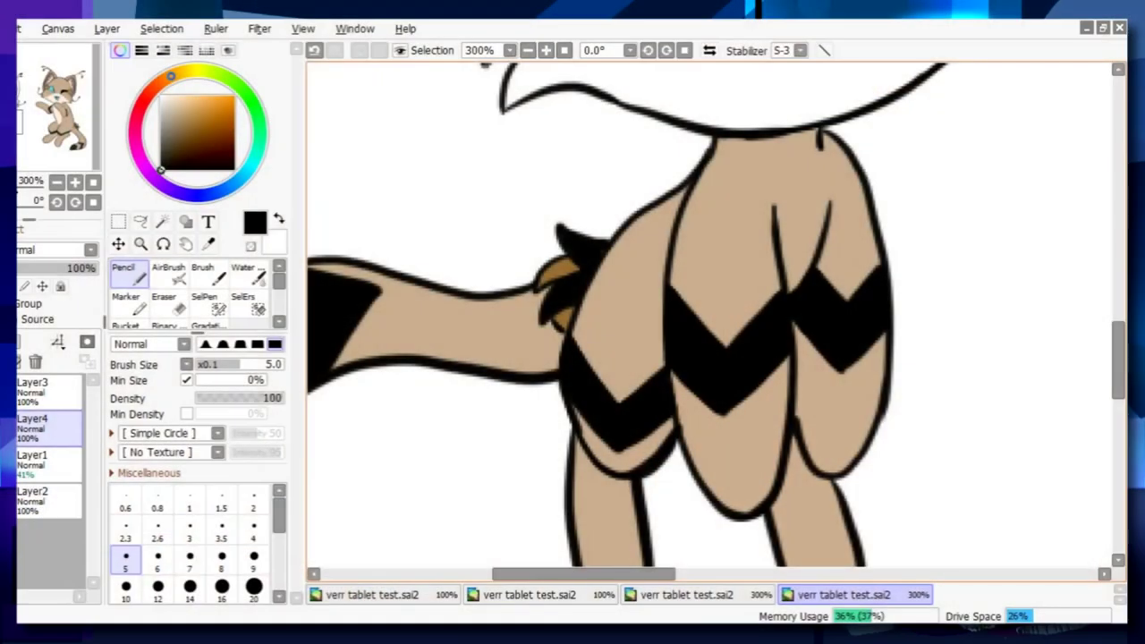
# Sample the teal from the reference cat's eye and bucket-fill both eyes of the new cat on Layer4.
pyautogui.click(527, 50)
pyautogui.click(528, 50)
pyautogui.moveTo(1117, 353); pyautogui.dragTo(1117, 303)
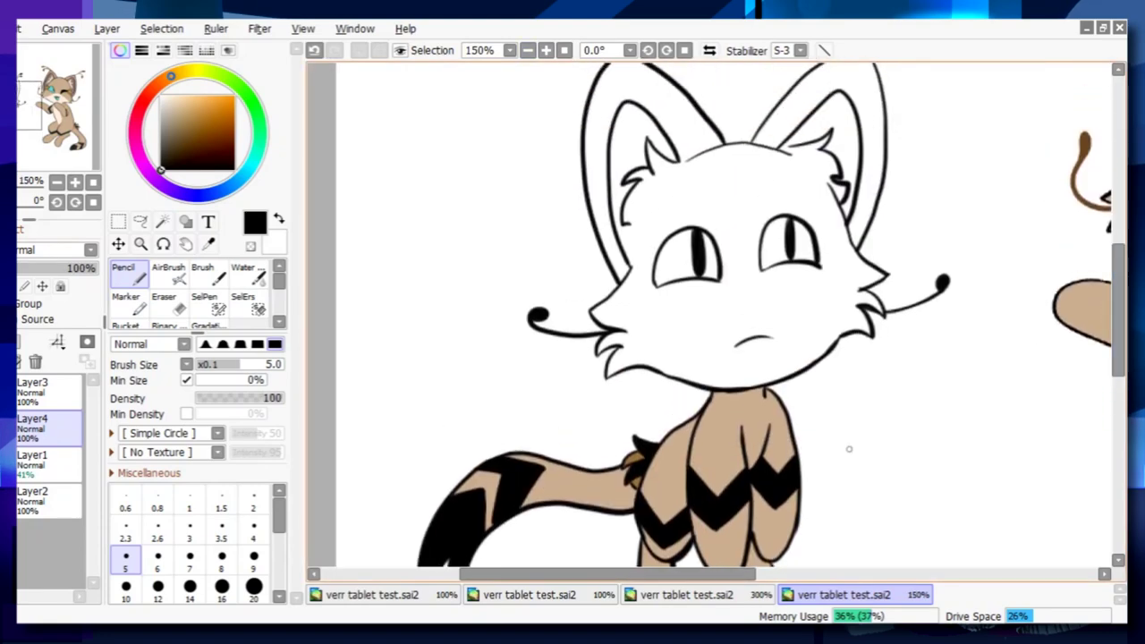
pyautogui.moveTo(630, 573); pyautogui.dragTo(684, 573)
pyautogui.moveTo(1117, 310); pyautogui.dragTo(1117, 287)
pyautogui.moveTo(663, 573); pyautogui.dragTo(697, 573)
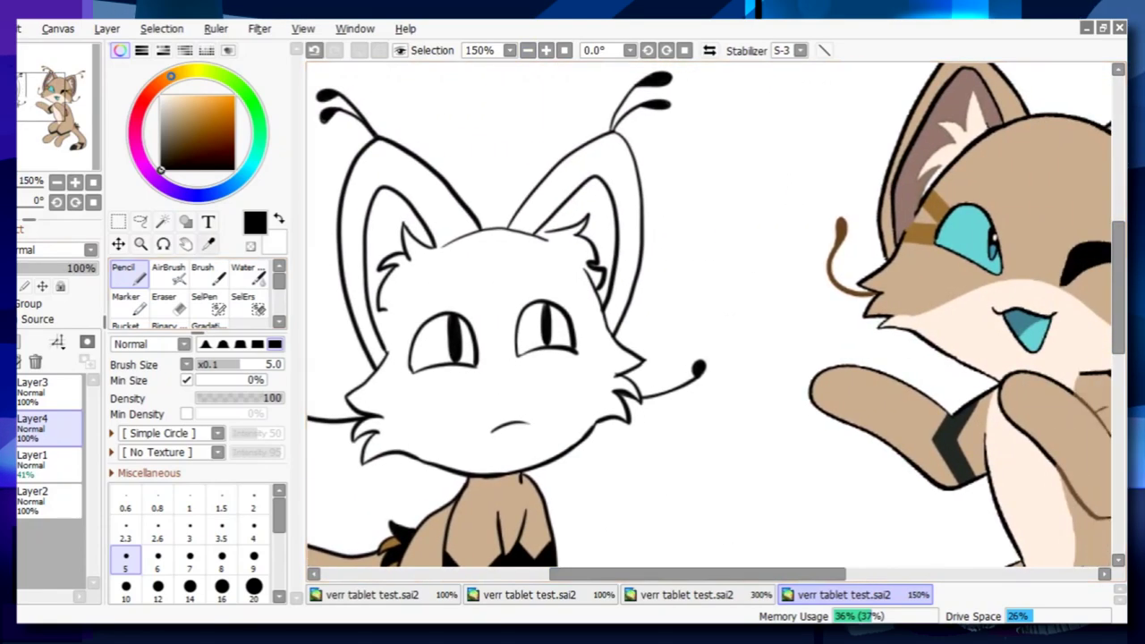
pyautogui.press('alt')
pyautogui.click(128, 325)
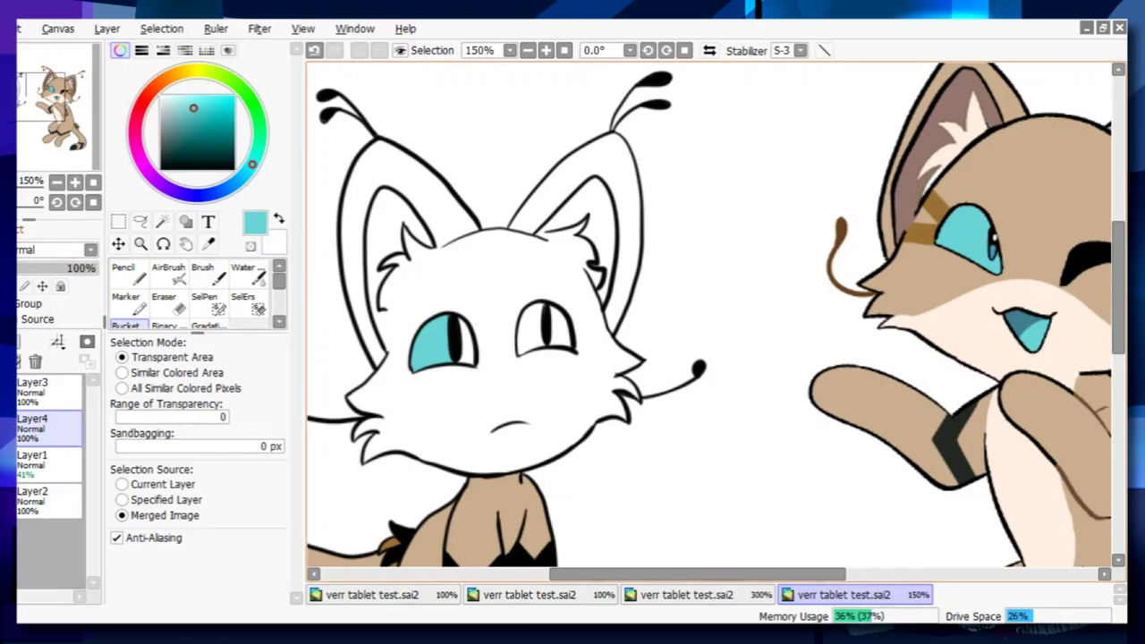
pyautogui.click(545, 50)
pyautogui.click(546, 50)
pyautogui.click(545, 50)
pyautogui.moveTo(698, 573); pyautogui.dragTo(604, 574)
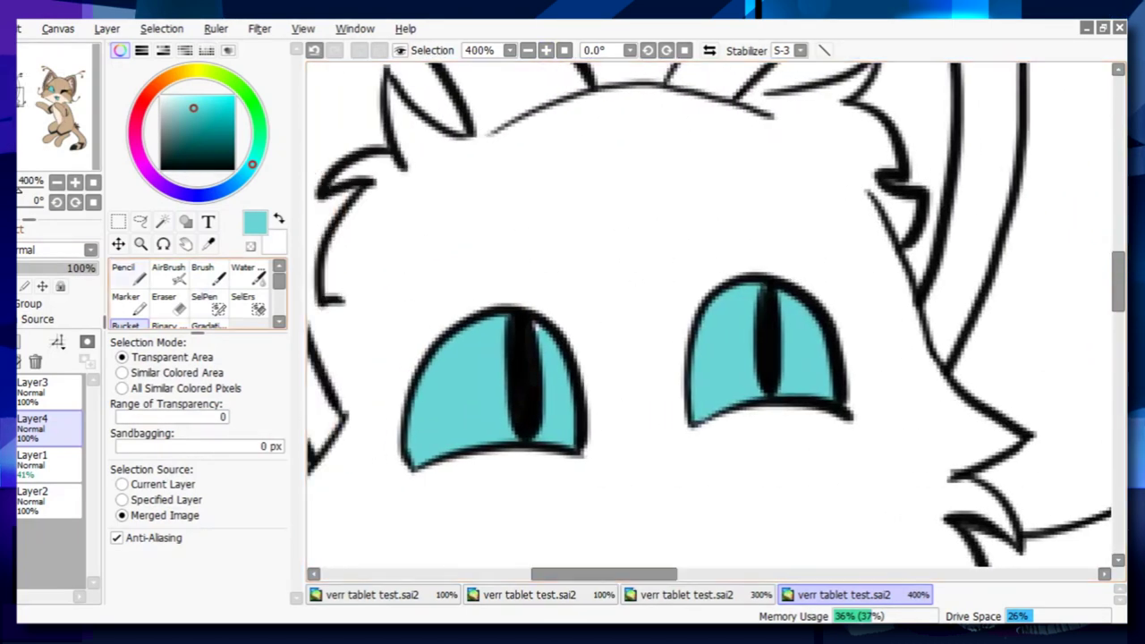
# Sample the pale peach from the reference cat and paint the fur tuft inside the right ear with the size 5 Pencil.
pyautogui.click(128, 273)
pyautogui.press('-')
pyautogui.press('-')
pyautogui.press('-')
pyautogui.hscroll(3, 774, 266)
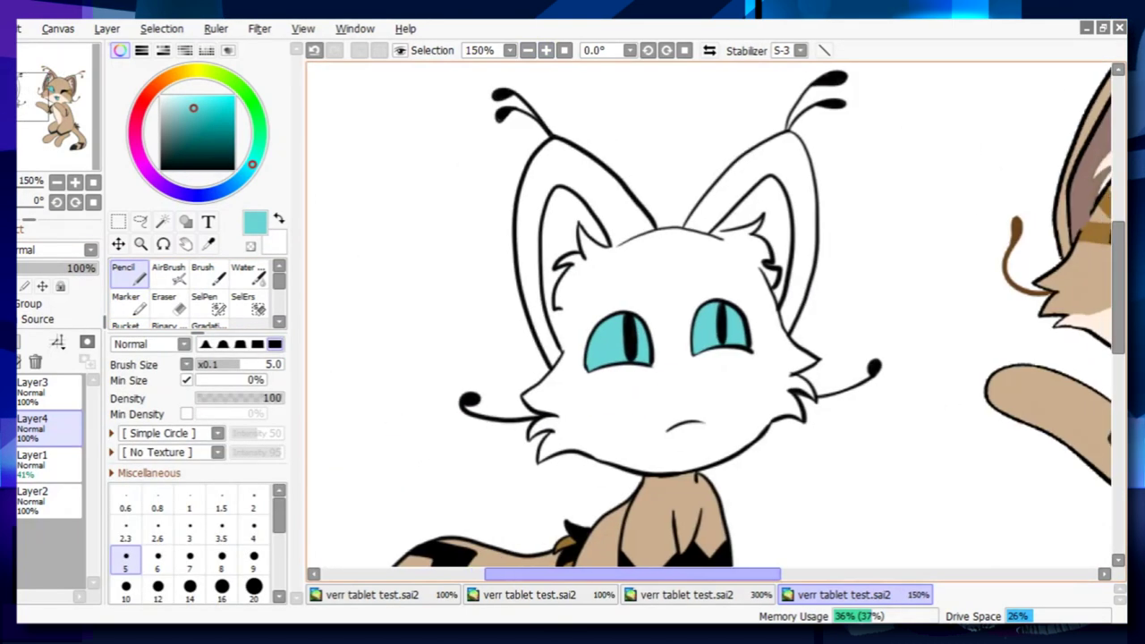
pyautogui.press('alt')
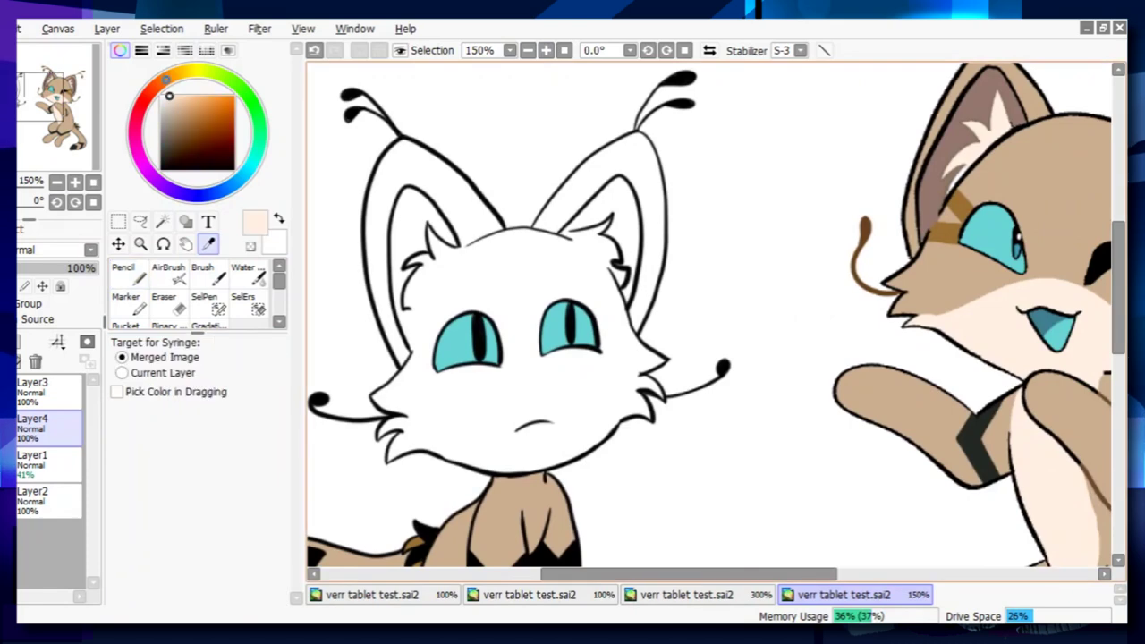
pyautogui.press('pageup')
pyautogui.press('pageup')
pyautogui.press('pageup')
pyautogui.moveTo(685, 573); pyautogui.dragTo(637, 573)
pyautogui.moveTo(1117, 282); pyautogui.dragTo(1117, 256)
pyautogui.click(128, 273)
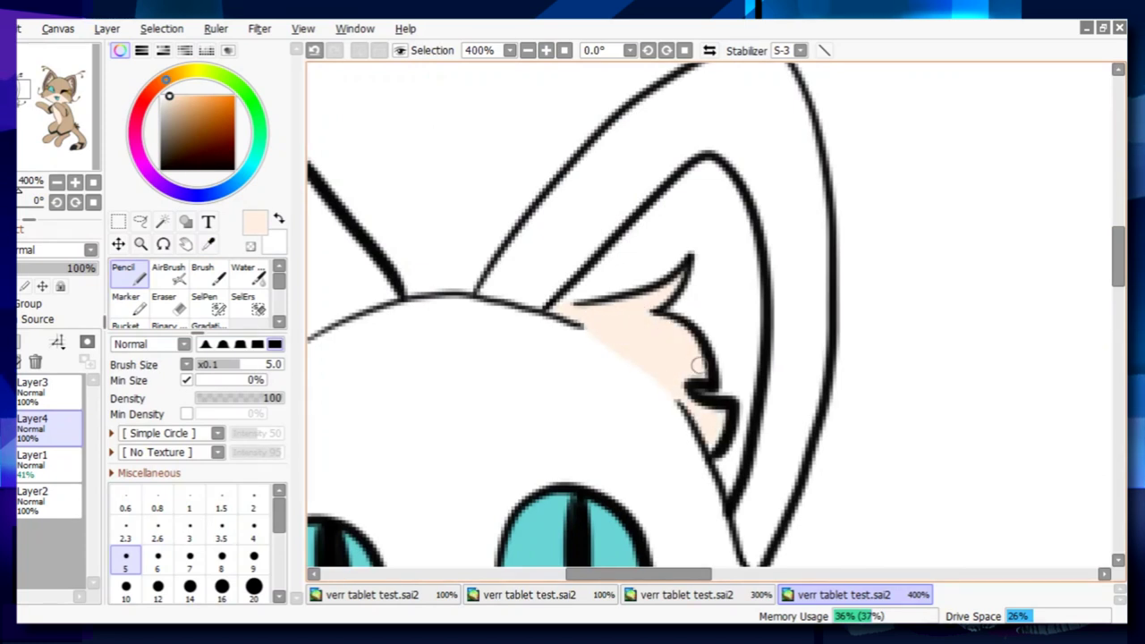
# Paint the fur tuft inside the left ear with the same pale peach.
pyautogui.hscroll(-5, 693, 365)
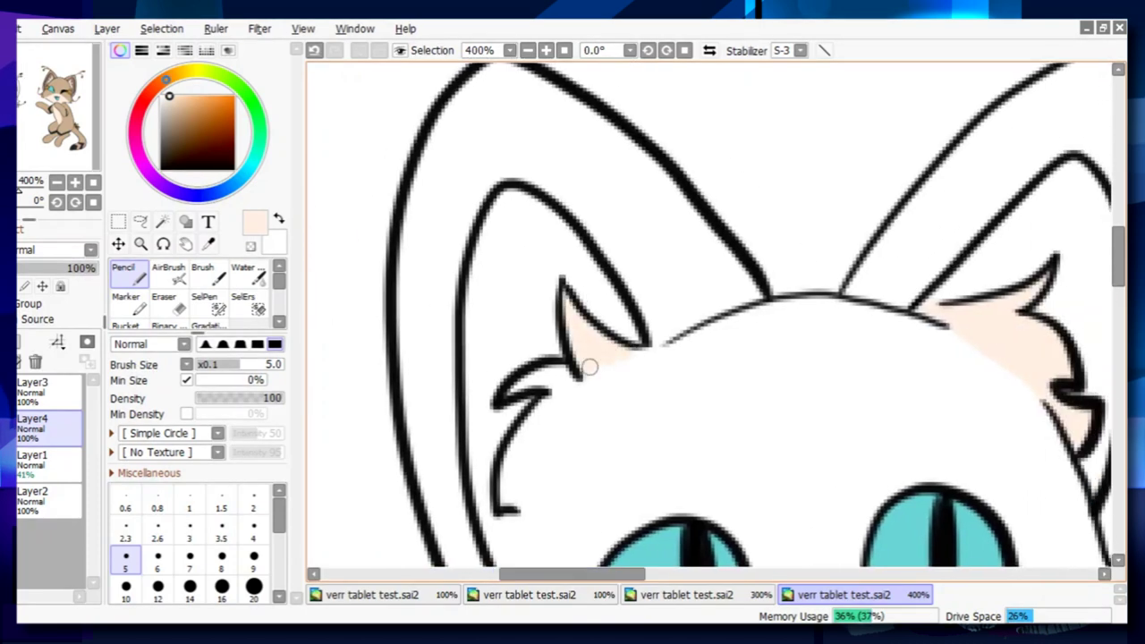
pyautogui.scroll(-3, 572, 364)
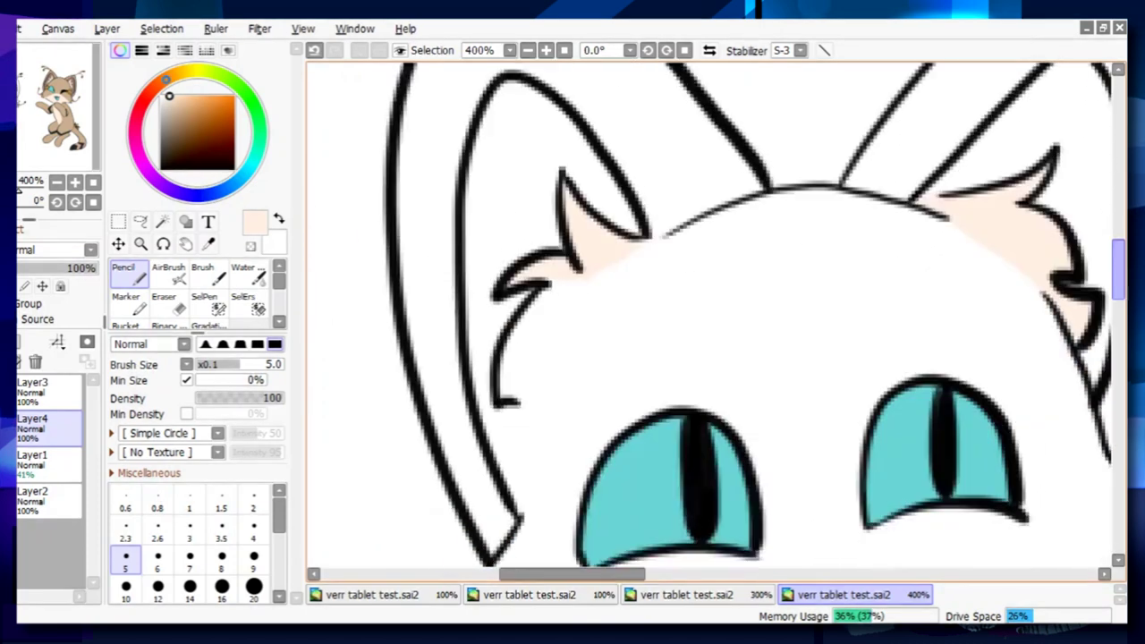